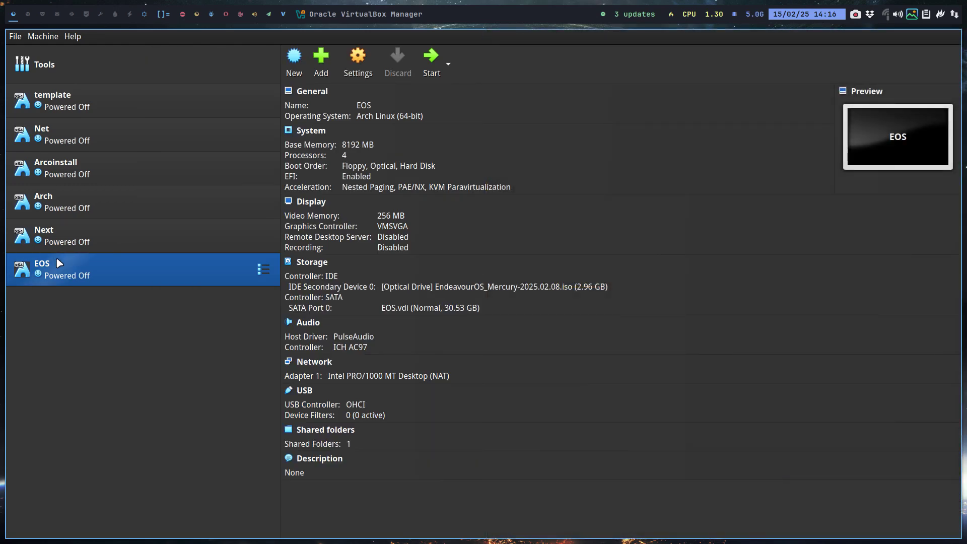
Start the EOS virtual machine, boot EndeavourOS Linux from GRUB, and go fullscreen
{"action": "left_click", "coordinate": [431, 58]}
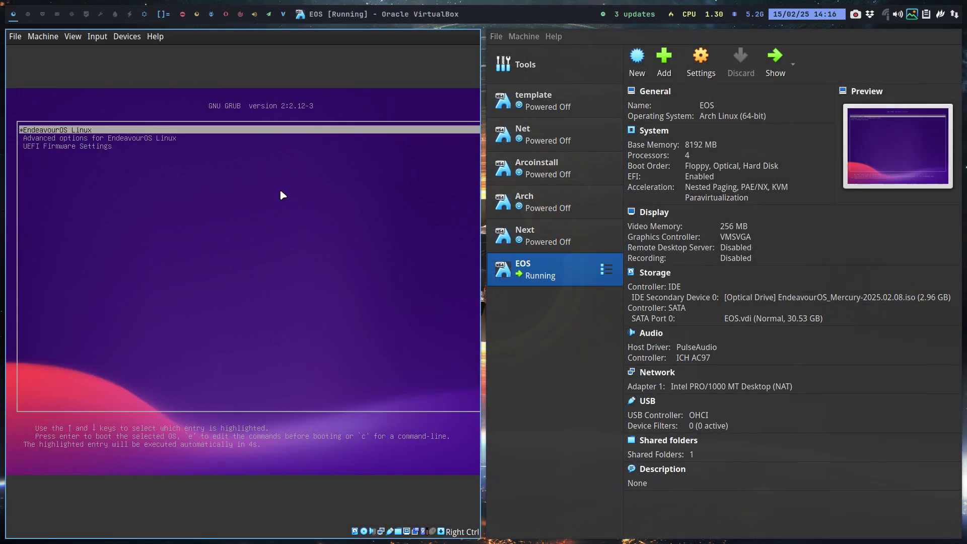
{"action": "key", "text": "Return"}
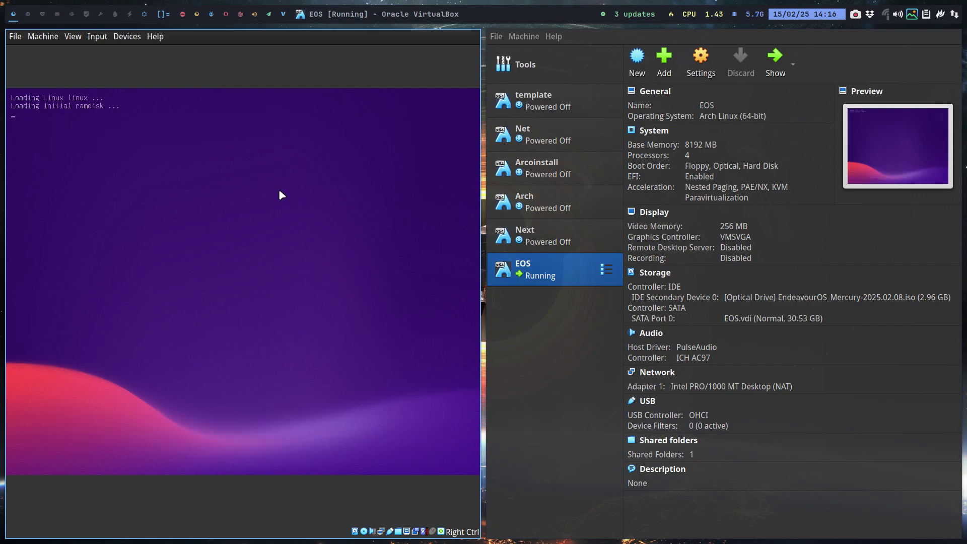
{"action": "key", "text": "Control_R+f"}
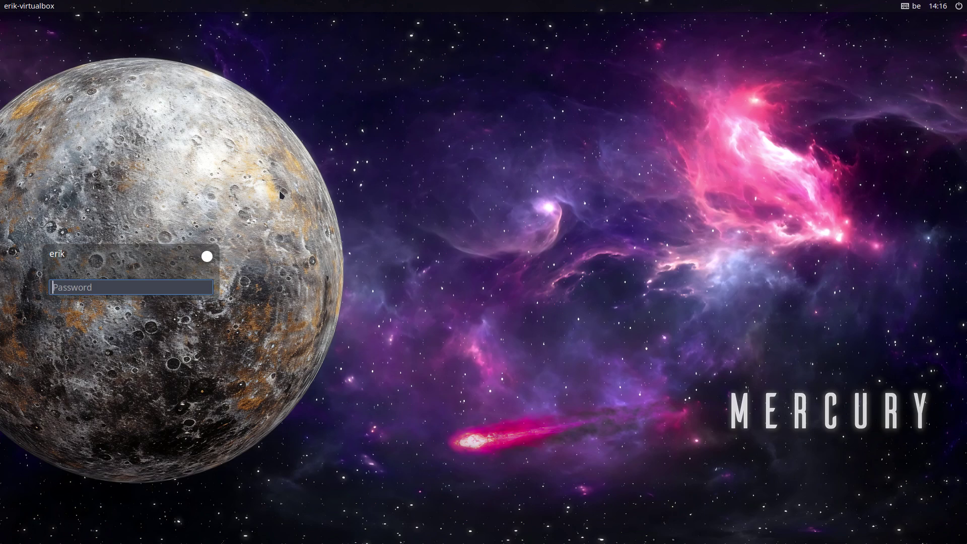
Log in, install variety and its dependencies with sudo pacman -S variety, then close the terminal
{"action": "type", "text": "********"}
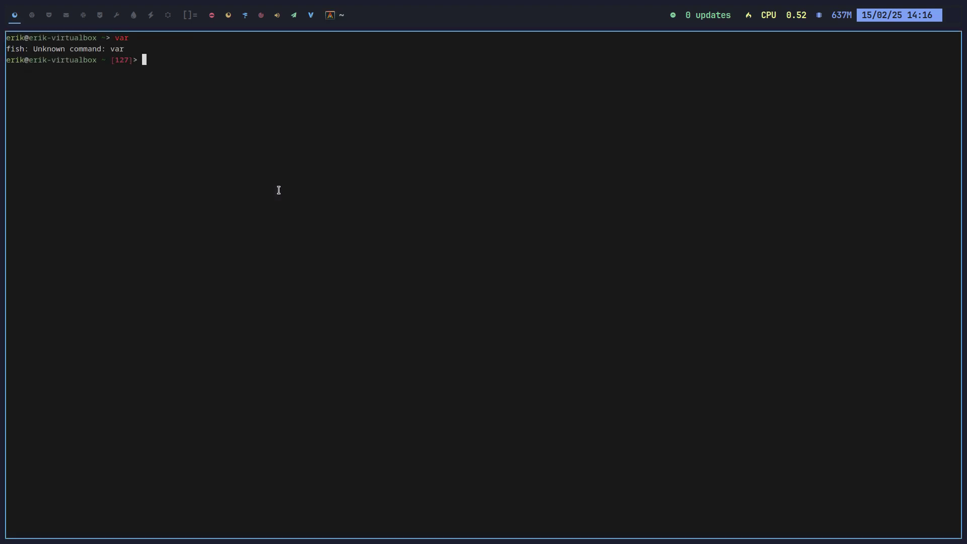
{"action": "type", "text": "sudo pacm"}
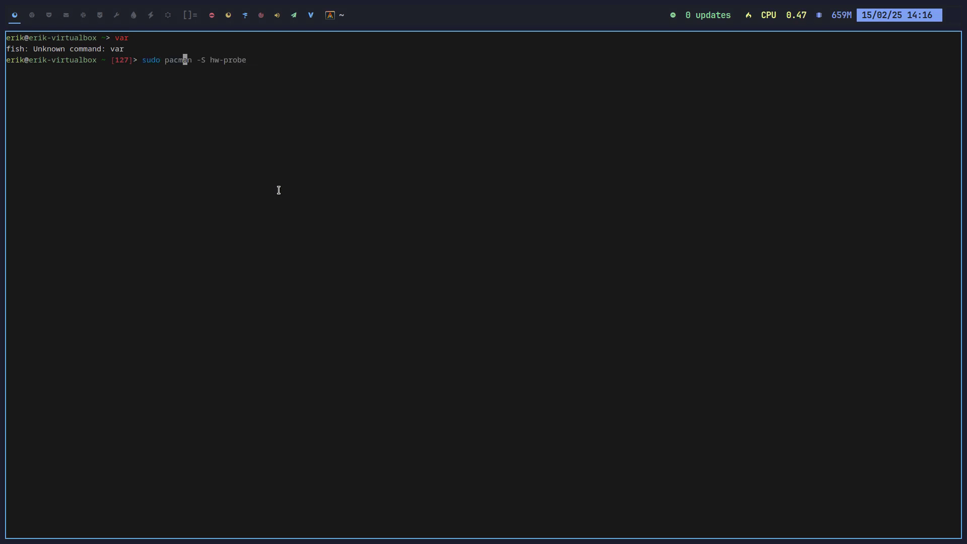
{"action": "type", "text": "an -S variety"}
{"action": "key", "text": "Return"}
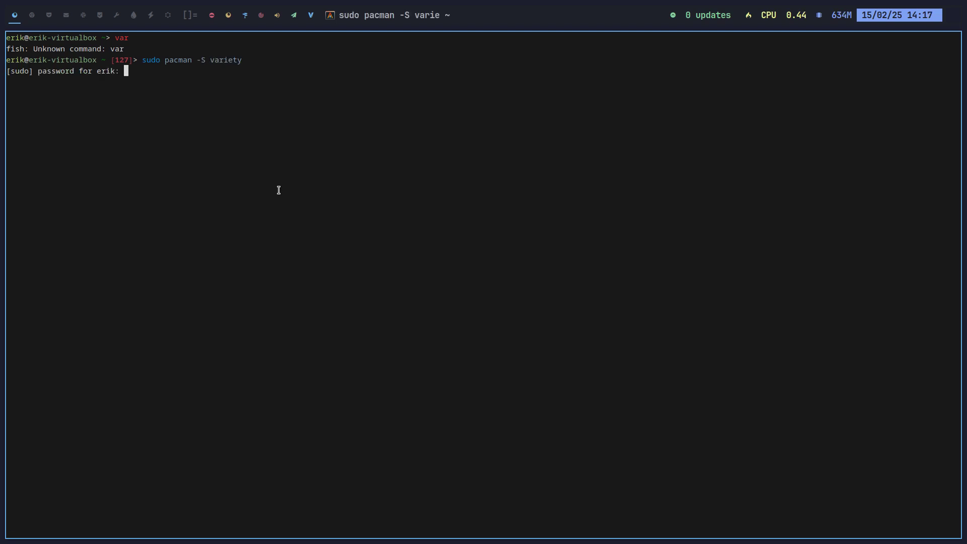
{"action": "key", "text": "Return"}
{"action": "key", "text": "Return"}
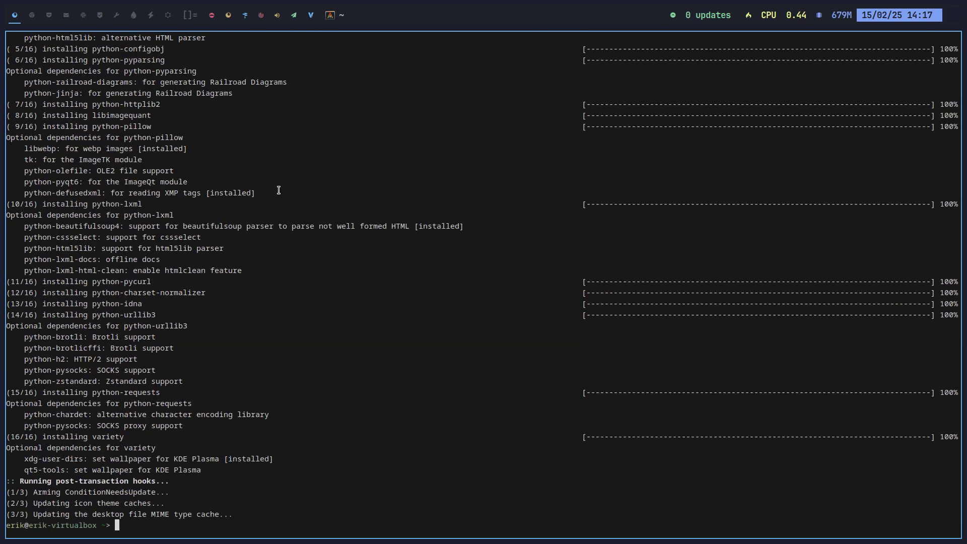
{"action": "key", "text": "super+q"}
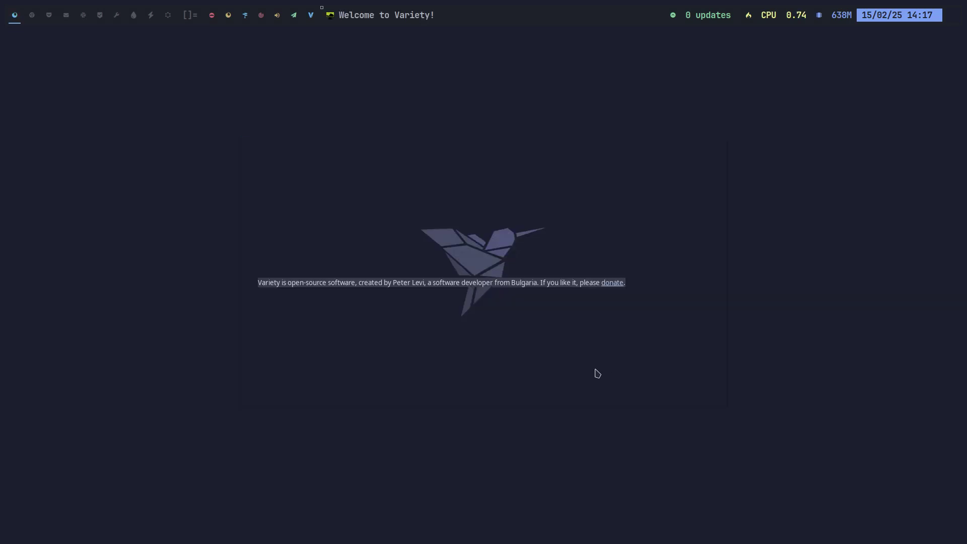
Accept Variety's welcome and privacy notice, and disable the flickr, backgrounds folder and fetched sources
{"action": "left_click", "coordinate": [658, 393]}
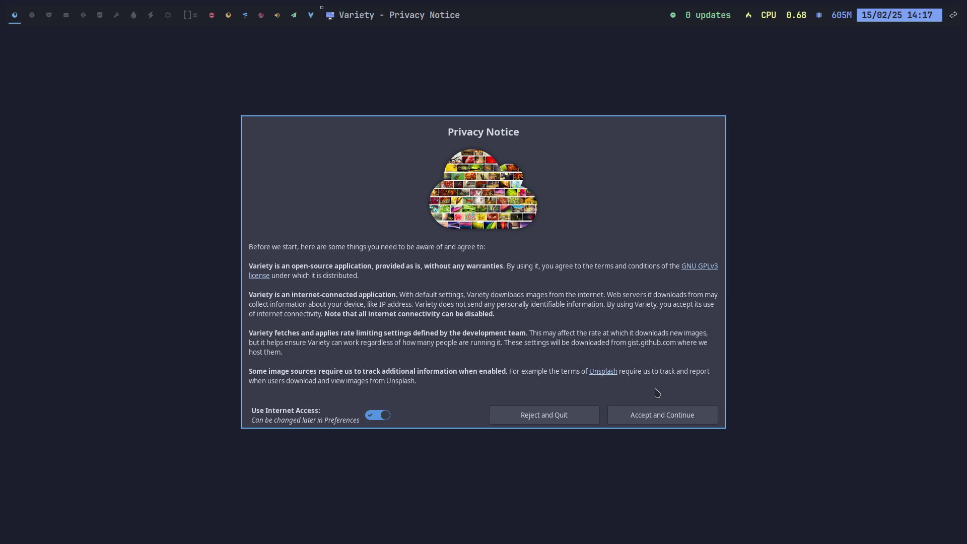
{"action": "left_click", "coordinate": [650, 415]}
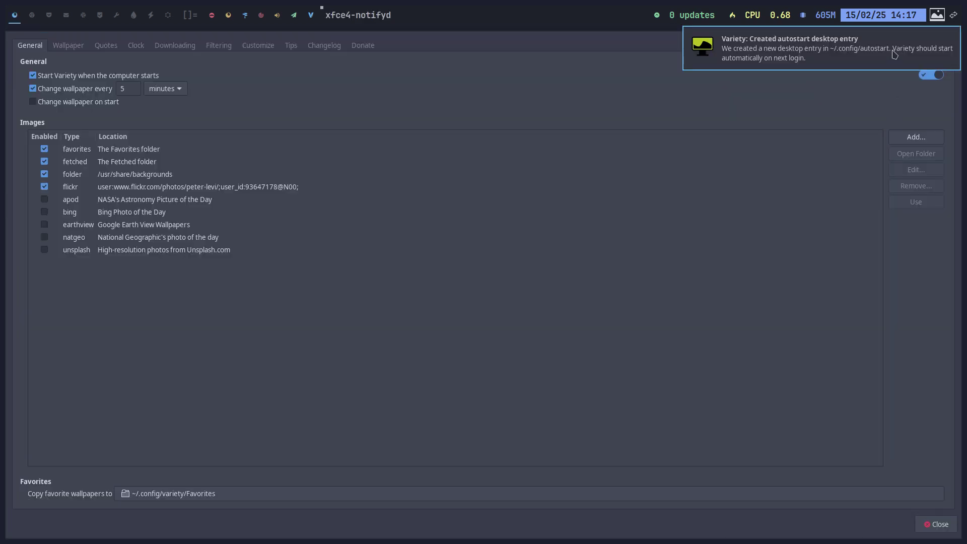
{"action": "left_click", "coordinate": [42, 187]}
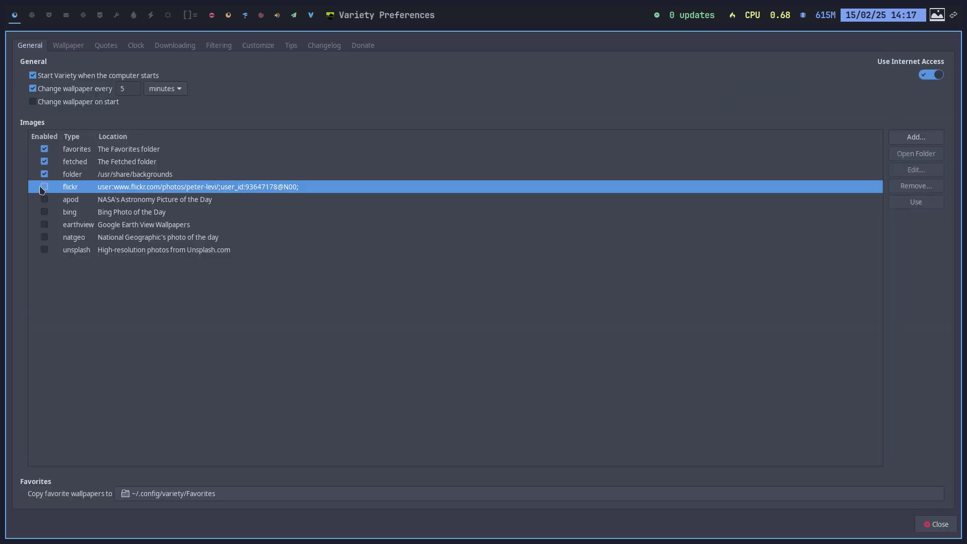
{"action": "left_click", "coordinate": [45, 173]}
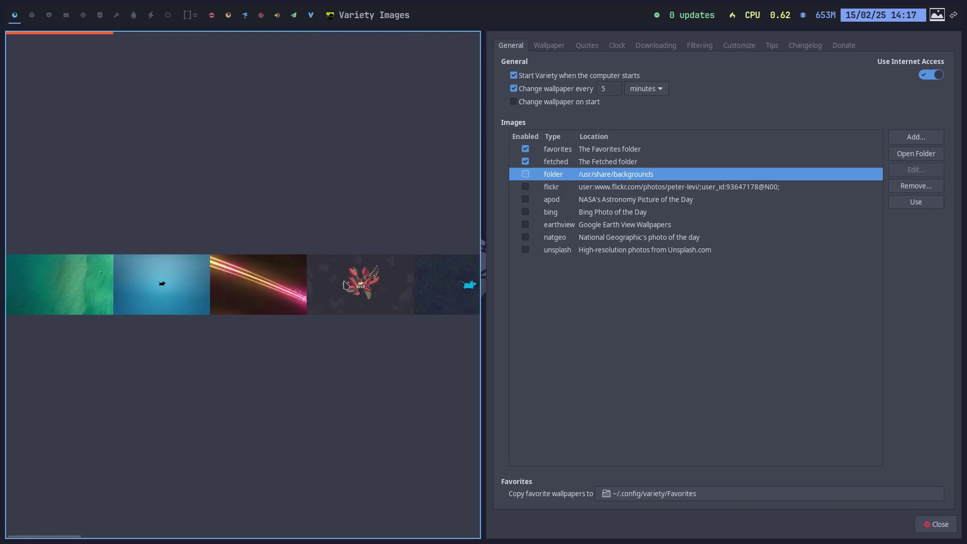
{"action": "left_click", "coordinate": [527, 162]}
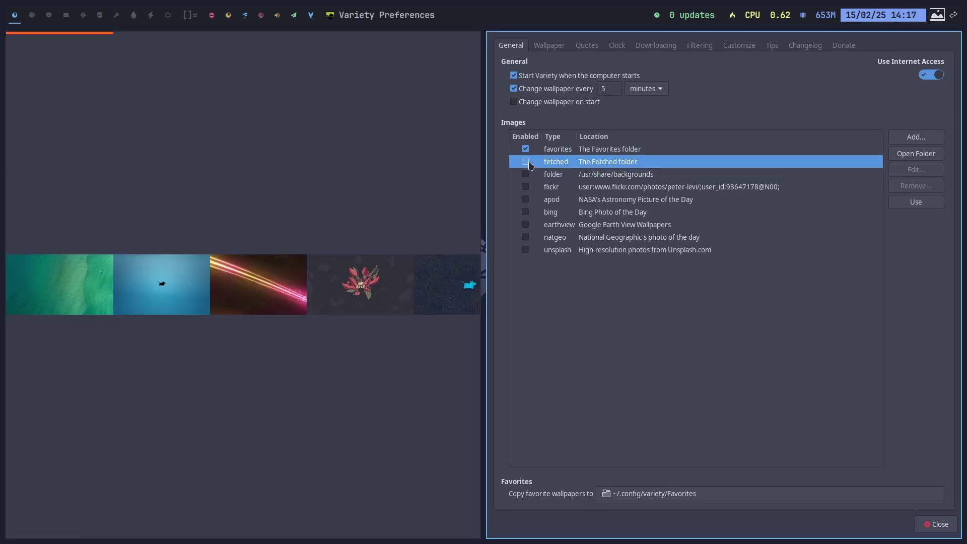
{"action": "left_click", "coordinate": [94, 180]}
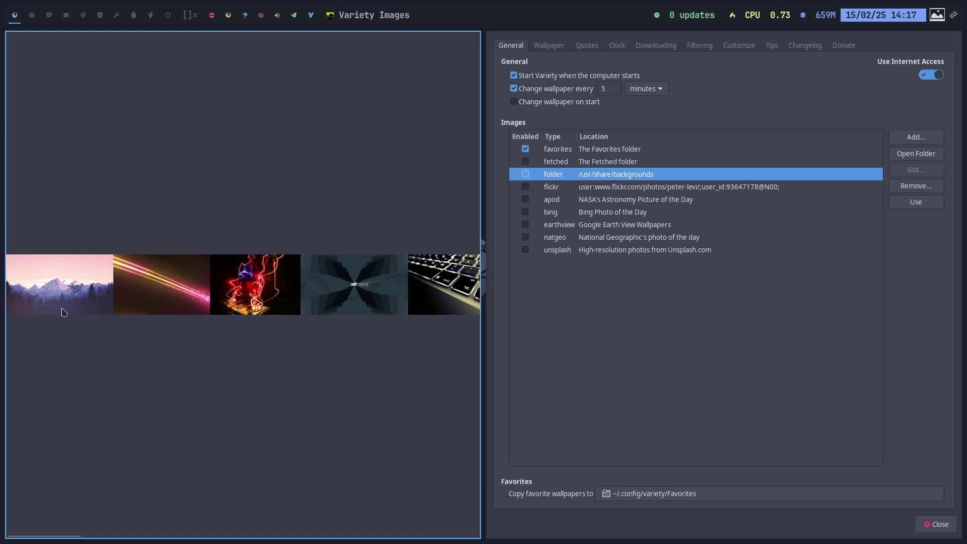
Try the keyboard photo, settle on the hummingbird flower wallpaper, and close Variety's windows
{"action": "left_click", "coordinate": [453, 291]}
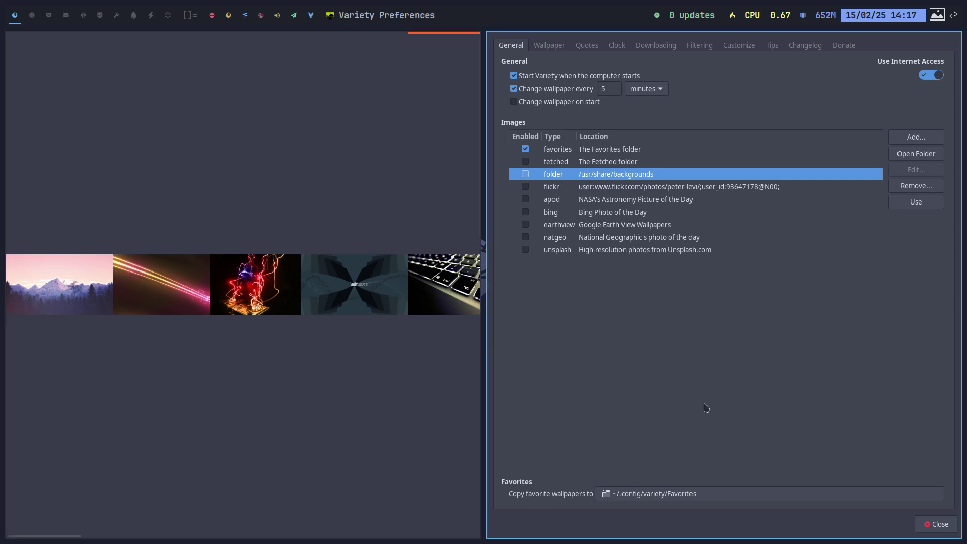
{"action": "left_click", "coordinate": [936, 525]}
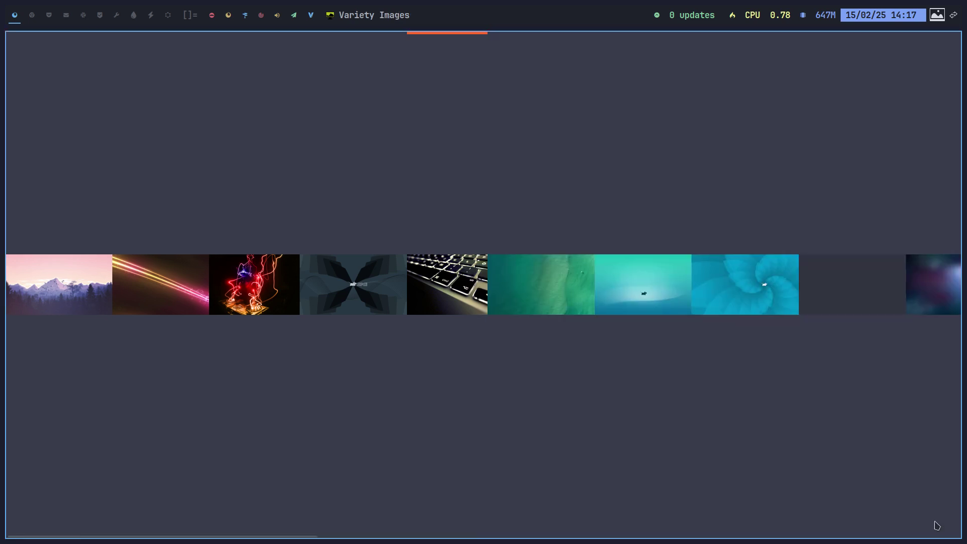
{"action": "scroll", "coordinate": [845, 466], "scroll_direction": "down", "scroll_amount": 3}
{"action": "scroll", "coordinate": [607, 313], "scroll_direction": "down", "scroll_amount": 1}
{"action": "scroll", "coordinate": [788, 293], "scroll_direction": "down", "scroll_amount": 1}
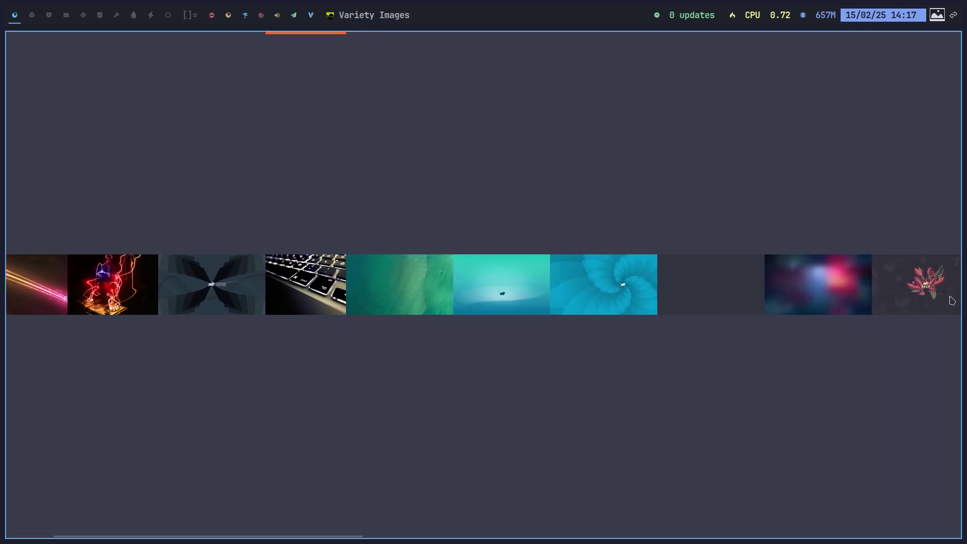
{"action": "left_click", "coordinate": [801, 302]}
{"action": "key", "text": "Escape"}
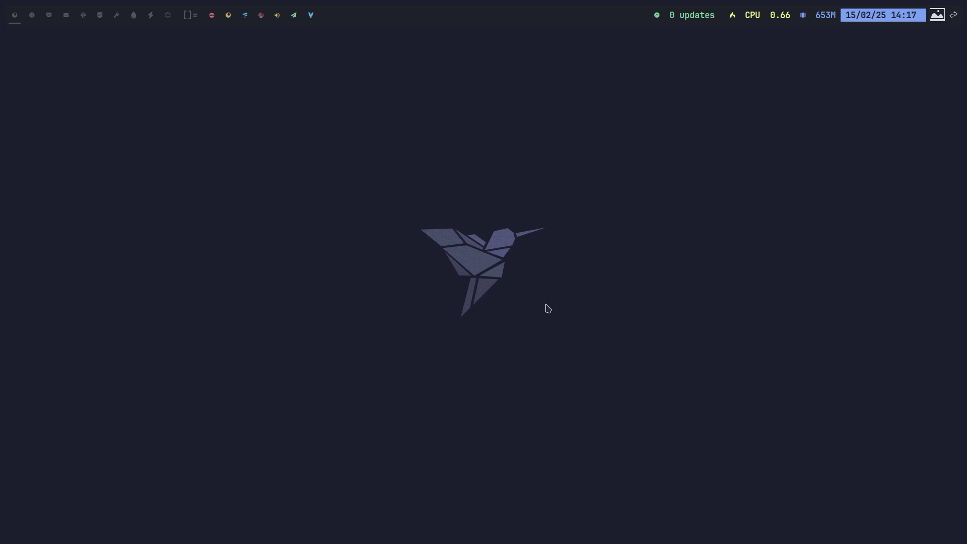
Open a new terminal and run akm
{"action": "key", "text": "super+Return"}
{"action": "type", "text": "akm"}
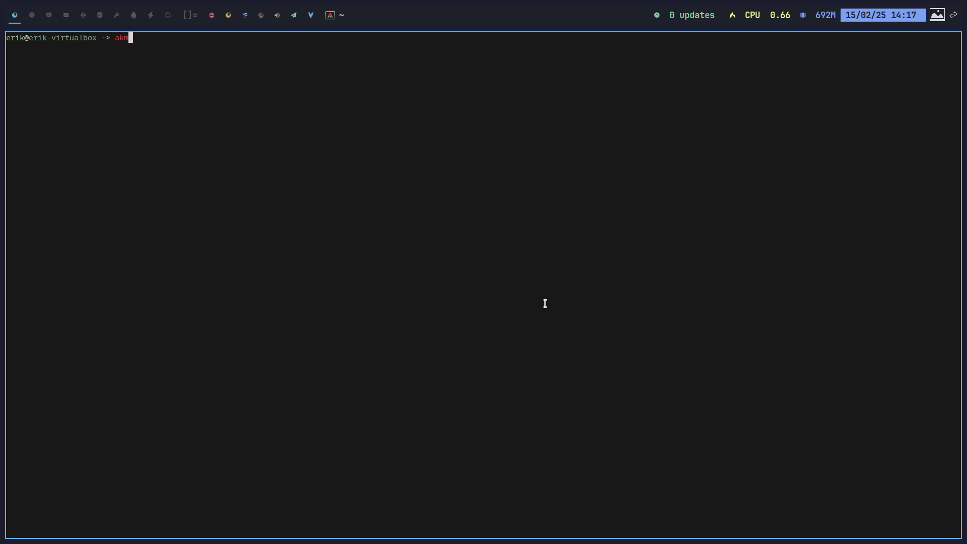
{"action": "key", "text": "Return"}
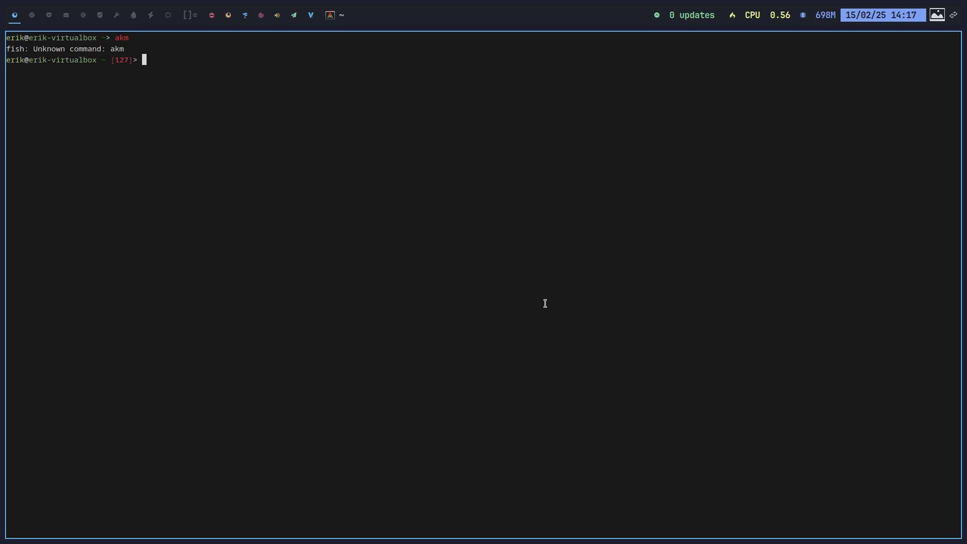
Update the system with eos-update, supplying the sudo password
{"action": "type", "text": "eos-update"}
{"action": "key", "text": "Return"}
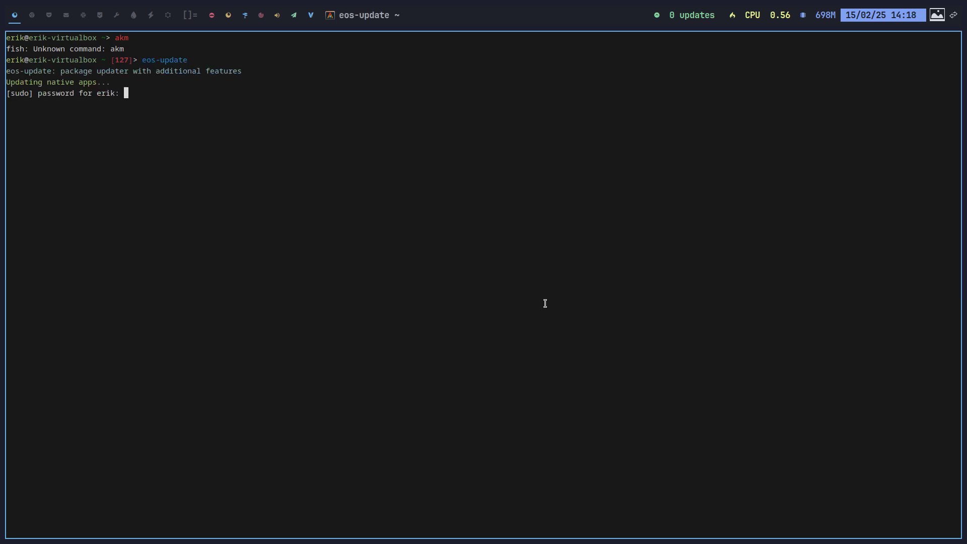
{"action": "key", "text": "Return"}
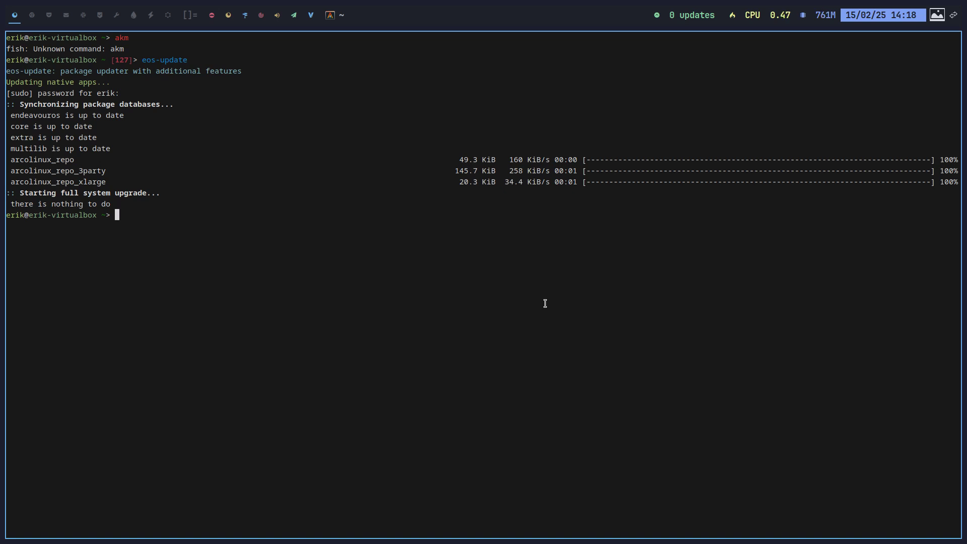
Print the EndeavourOS system summary with neofetch
{"action": "type", "text": "neofetch"}
{"action": "key", "text": "Return"}
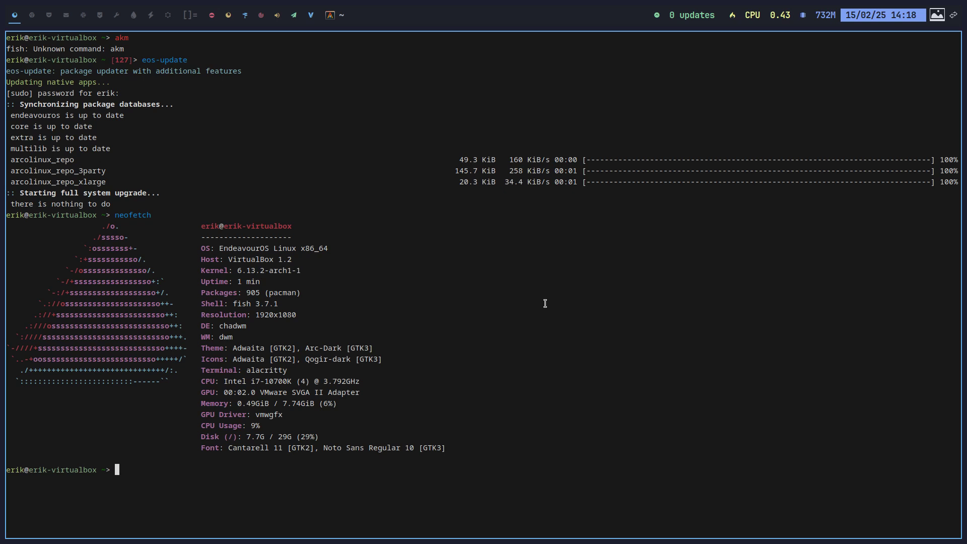
Install archlinux-kernel-manager with sudo pacman -S, confirming with y
{"action": "type", "text": "sudo pacman -S archlinux"}
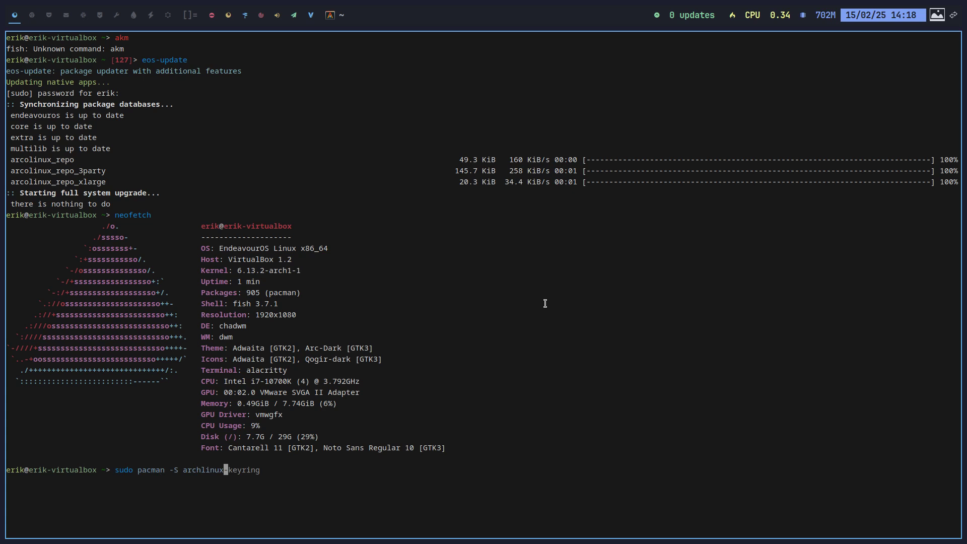
{"action": "key", "text": "Tab"}
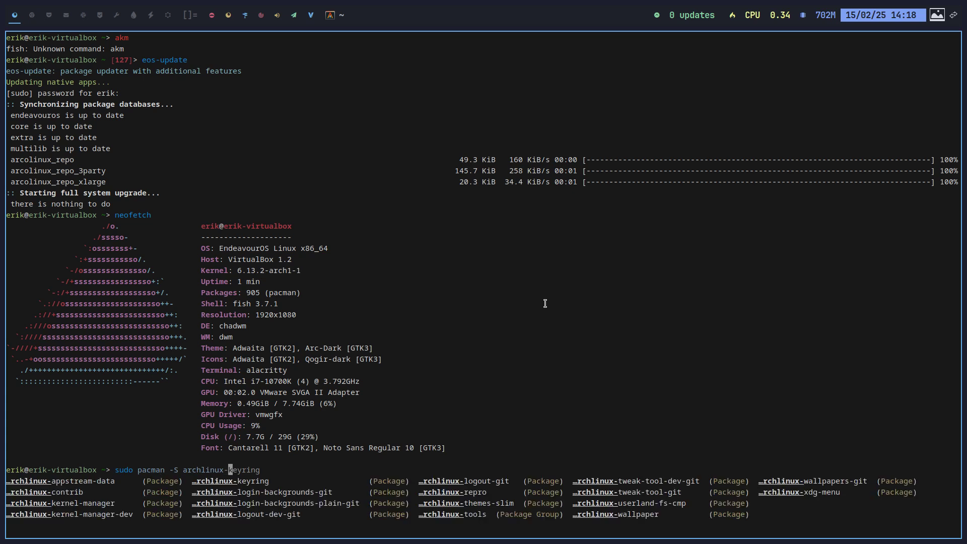
{"action": "key", "text": "Tab"}
{"action": "key", "text": "Tab"}
{"action": "key", "text": "Tab"}
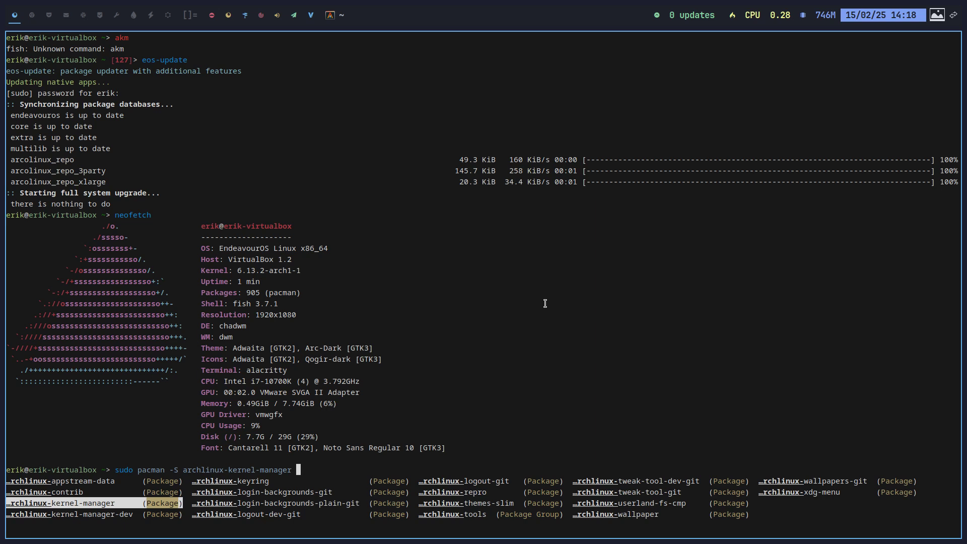
{"action": "key", "text": "Return"}
{"action": "key", "text": "Return"}
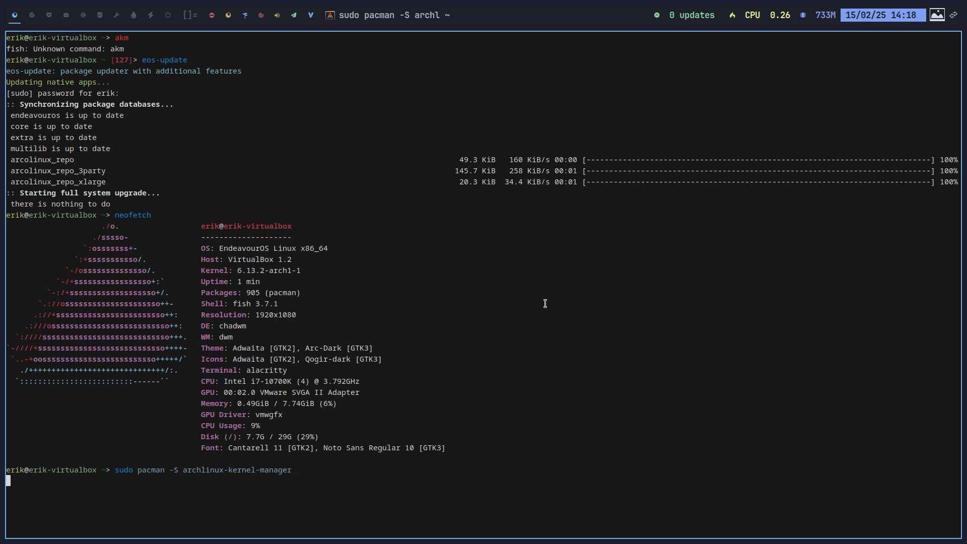
{"action": "type", "text": "y"}
{"action": "key", "text": "Return"}
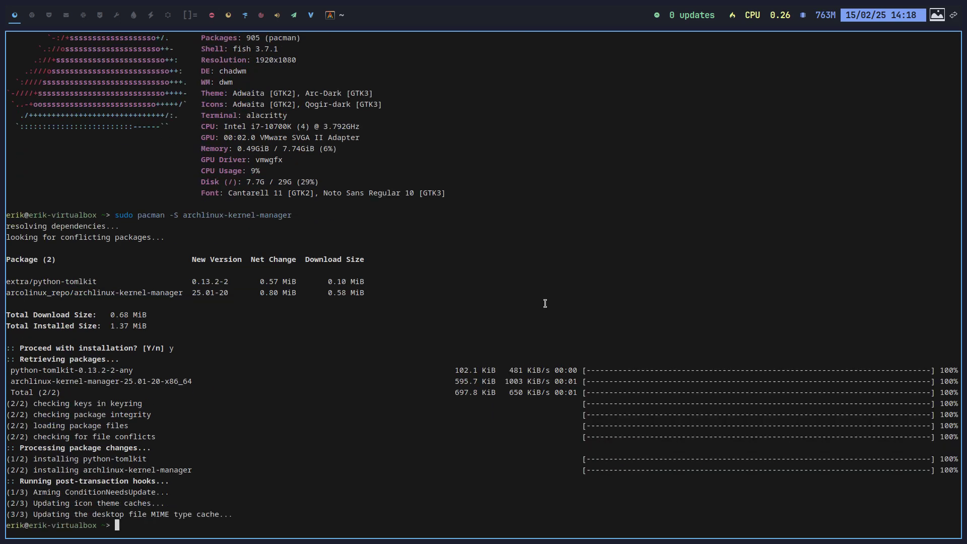
Launch the kernel manager with akm and authenticate with the user password
{"action": "key", "text": "Return"}
{"action": "key", "text": "Return"}
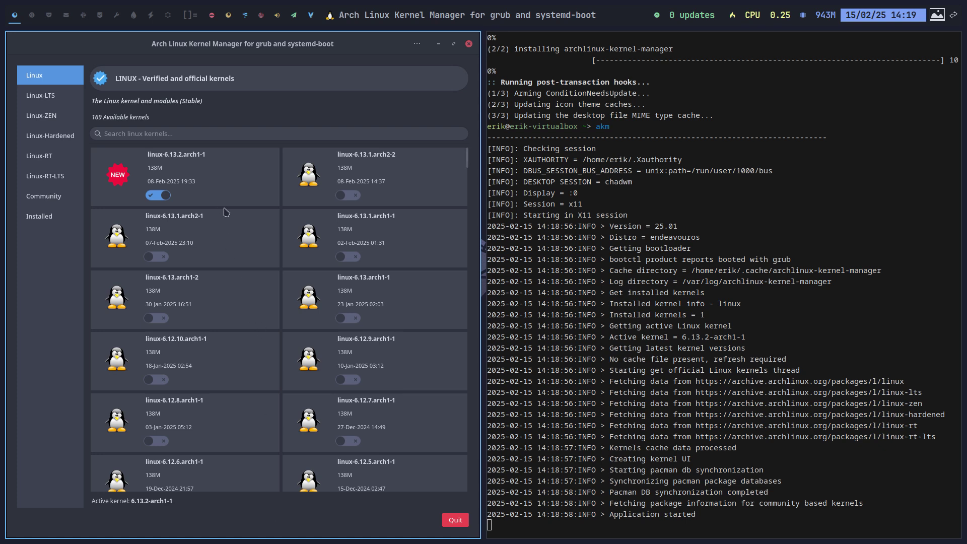
Browse the LTS, ZEN, Hardened, RT, RT-LTS, Community and Installed kernel lists, ending on Linux-LTS
{"action": "left_click_drag", "start_coordinate": [471, 164], "coordinate": [473, 142]}
{"action": "left_click", "coordinate": [47, 103]}
{"action": "left_click", "coordinate": [45, 117]}
{"action": "left_click", "coordinate": [48, 136]}
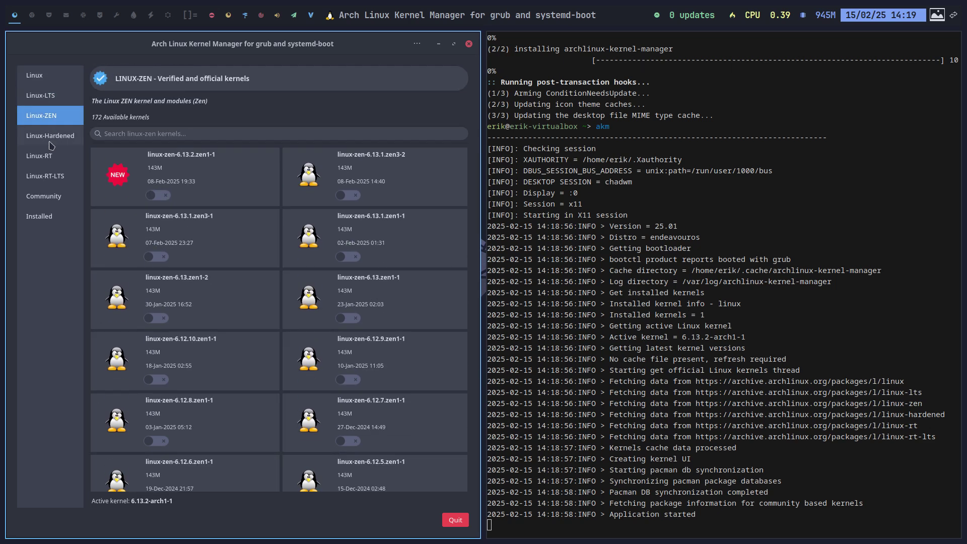
{"action": "left_click", "coordinate": [51, 159]}
{"action": "left_click", "coordinate": [53, 177]}
{"action": "left_click", "coordinate": [54, 198]}
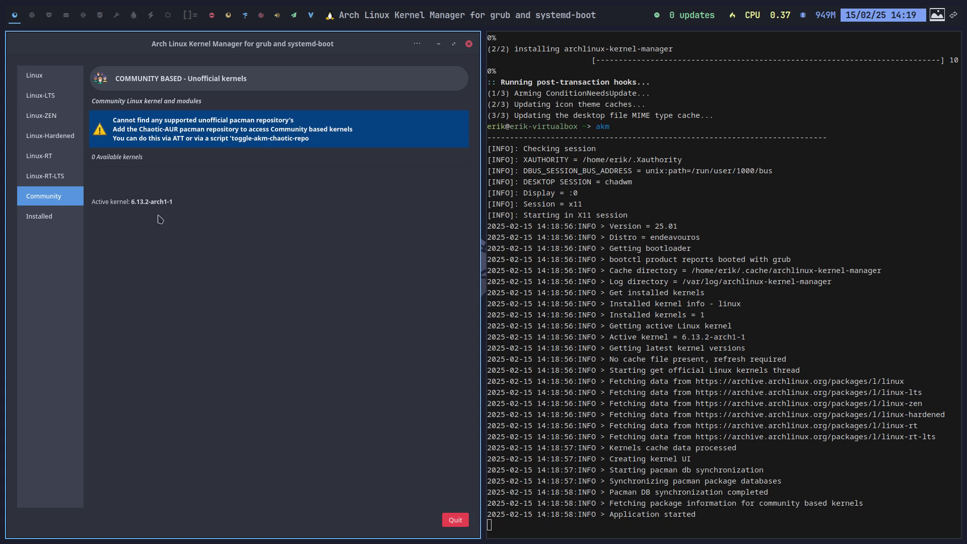
{"action": "left_click", "coordinate": [71, 223]}
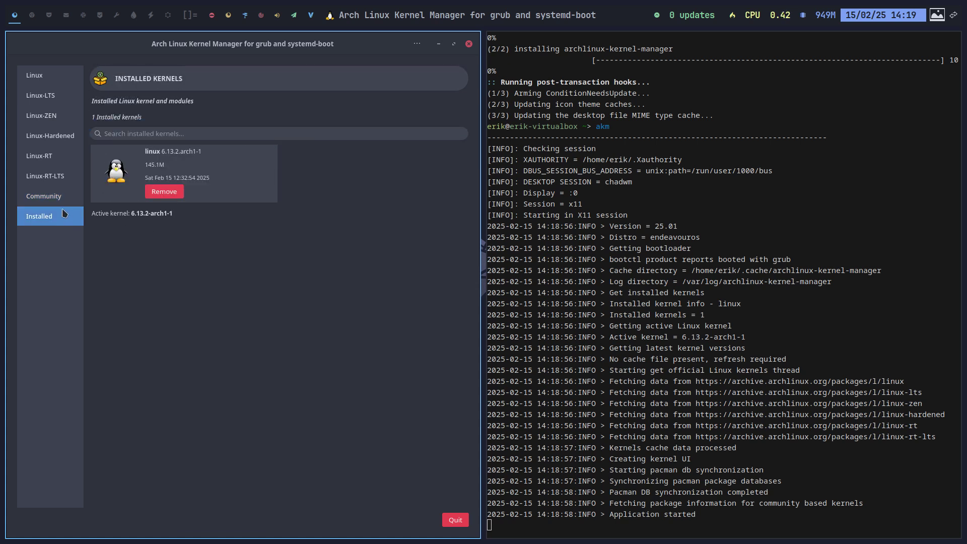
{"action": "left_click", "coordinate": [61, 199]}
{"action": "left_click", "coordinate": [59, 176]}
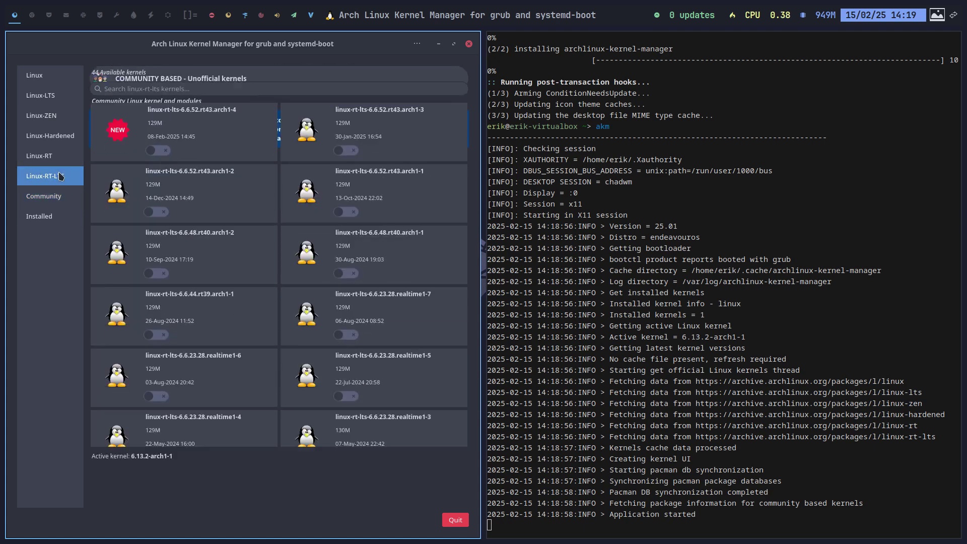
{"action": "left_click", "coordinate": [52, 96]}
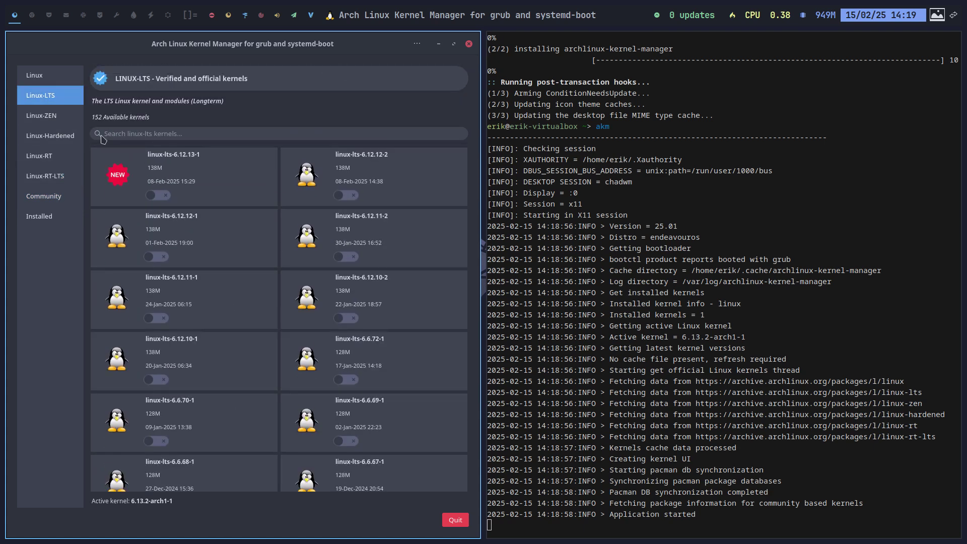
Install linux-lts-6.12.13-1 via its switch, confirm, then dismiss the completion and progress windows
{"action": "left_click", "coordinate": [159, 199]}
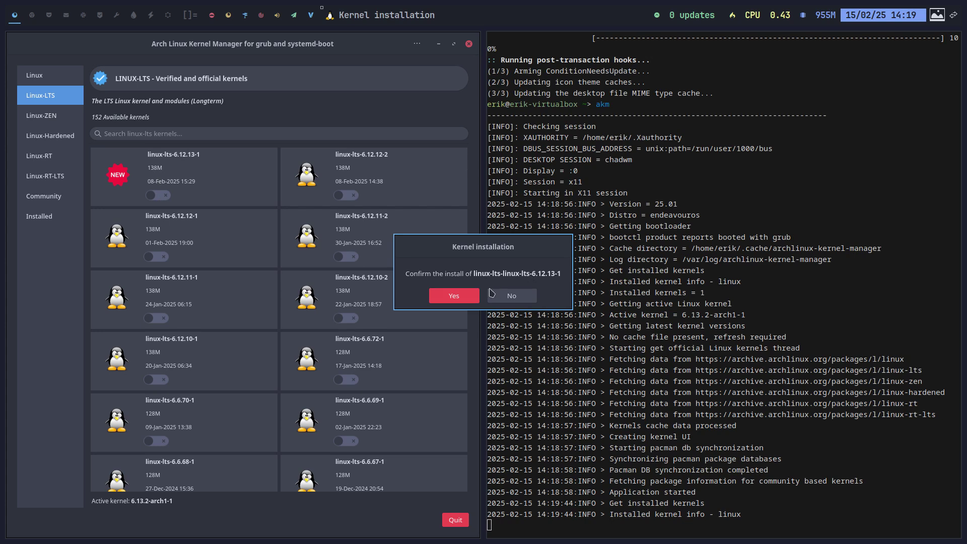
{"action": "left_click", "coordinate": [464, 299]}
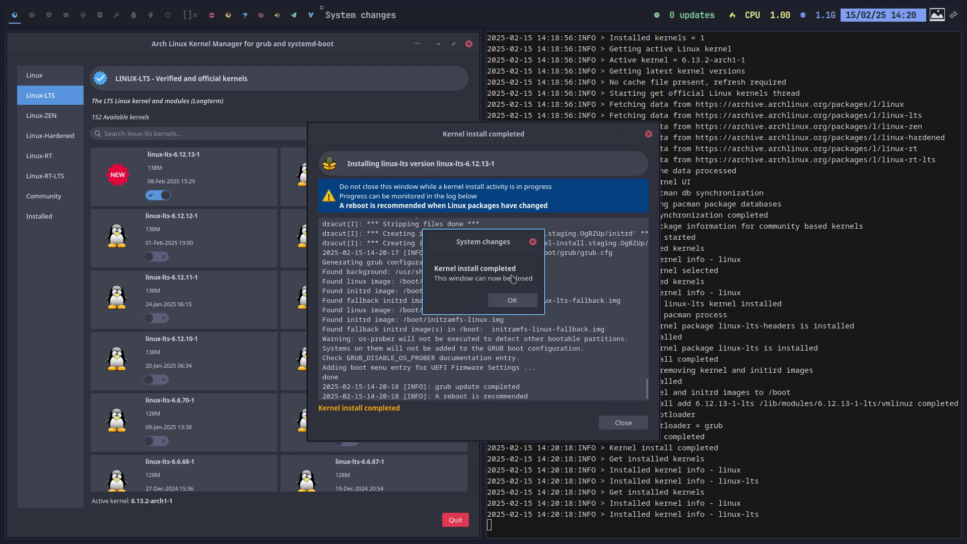
{"action": "left_click", "coordinate": [519, 302]}
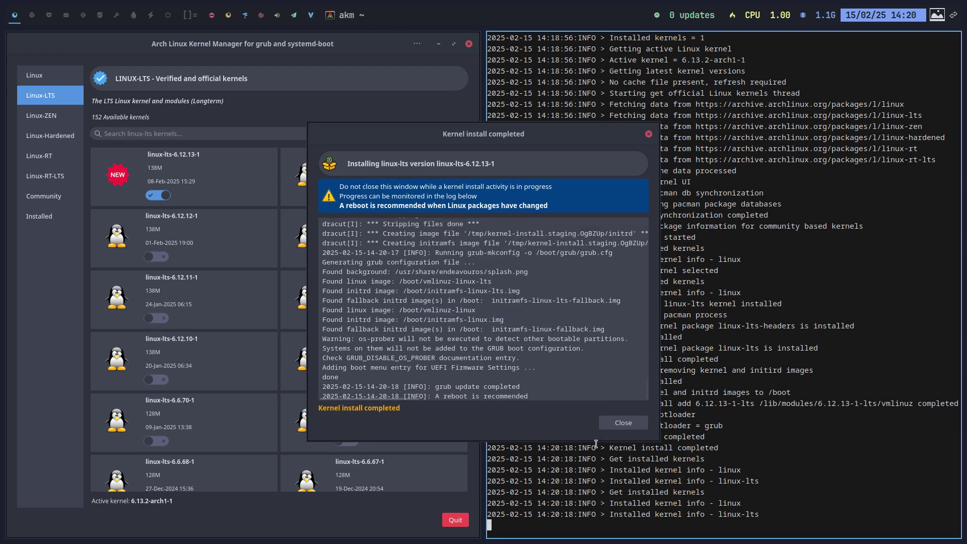
{"action": "left_click", "coordinate": [626, 425]}
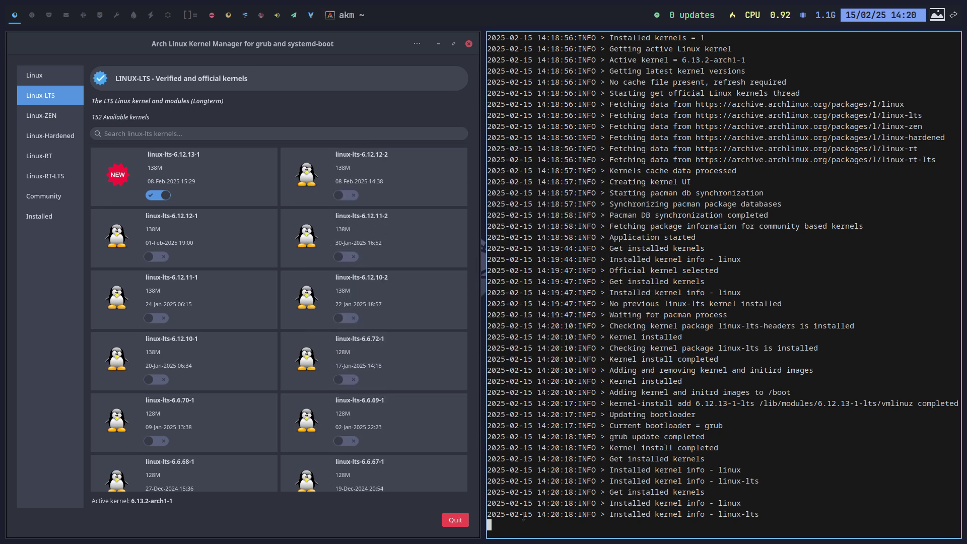
Close the terminal and kernel manager, then reboot the VM from ArchLinux Logout
{"action": "key", "text": "super+q"}
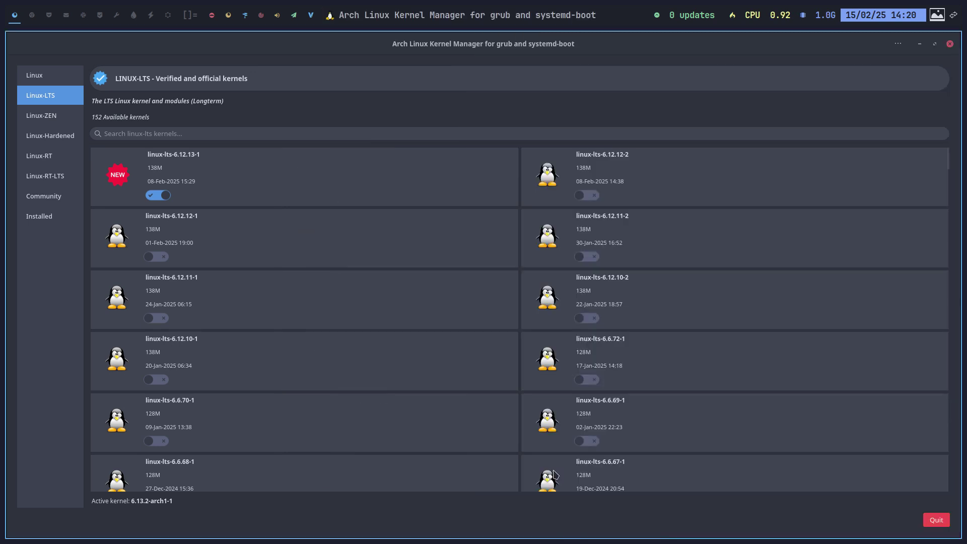
{"action": "key", "text": "super+q"}
{"action": "key", "text": "super+x"}
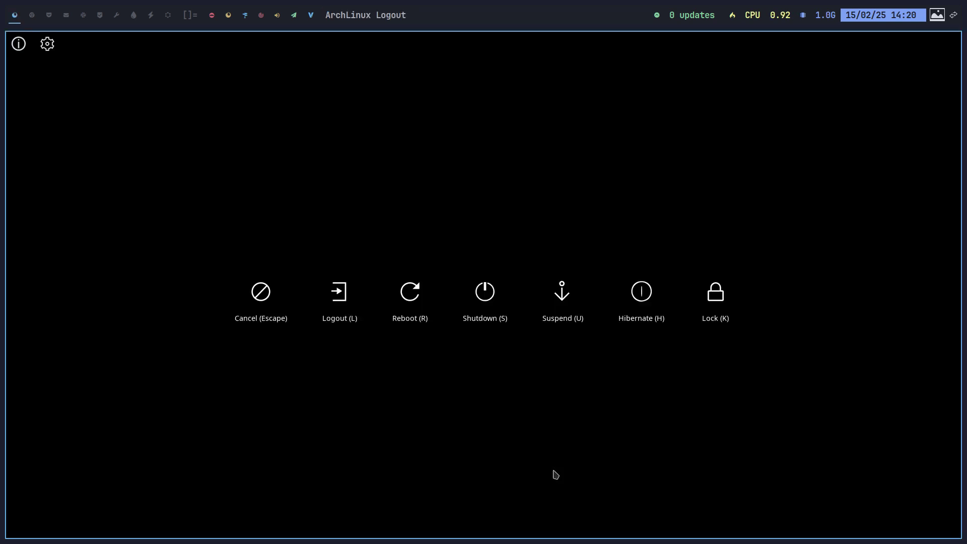
{"action": "key", "text": "r"}
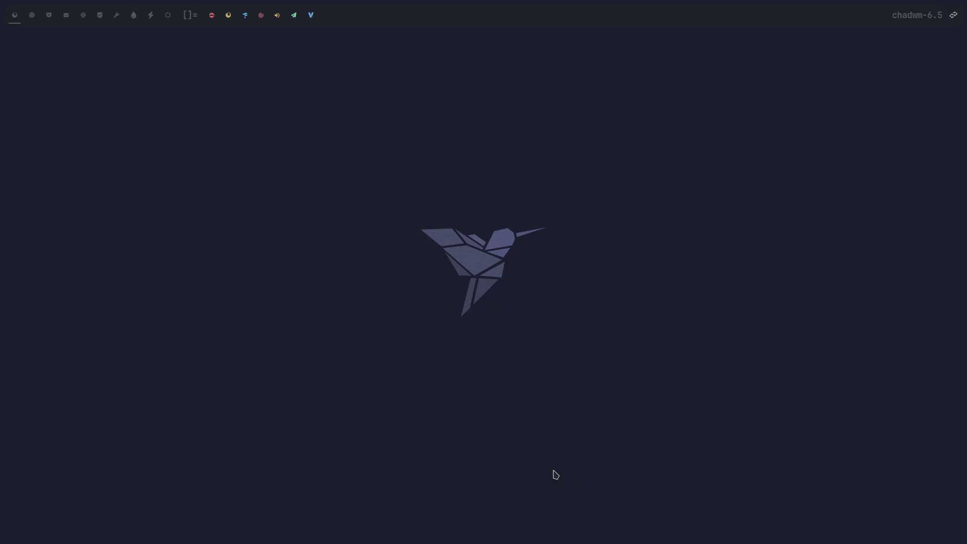
{"action": "key", "text": "super+Return"}
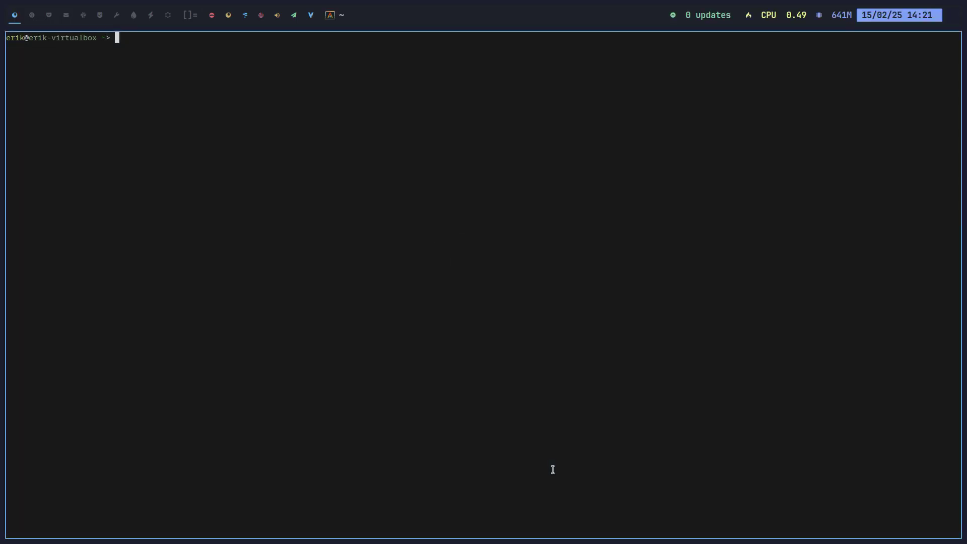
{"action": "type", "text": "neofetch"}
{"action": "key", "text": "Return"}
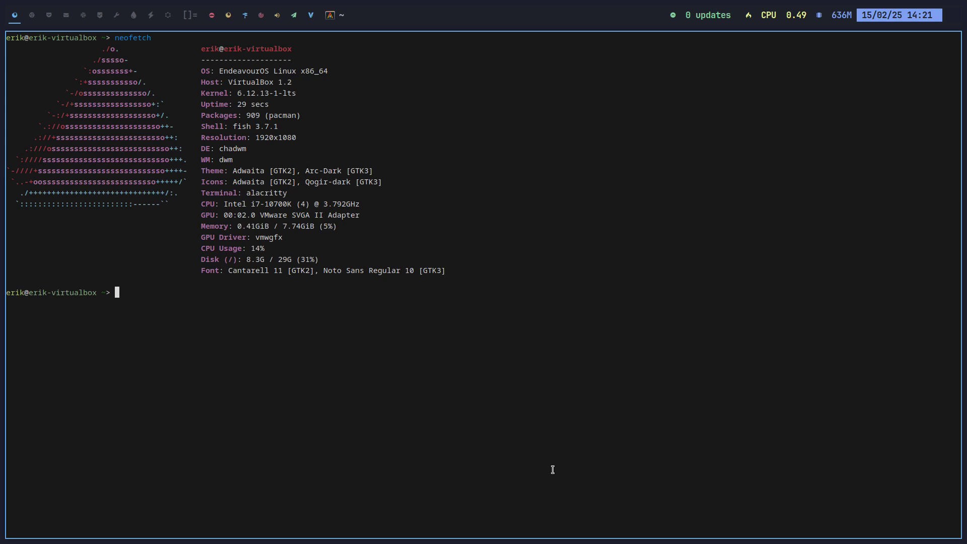
{"action": "left_click_drag", "start_coordinate": [233, 93], "coordinate": [282, 93]}
{"action": "left_click", "coordinate": [307, 360]}
{"action": "key", "text": "super+q"}
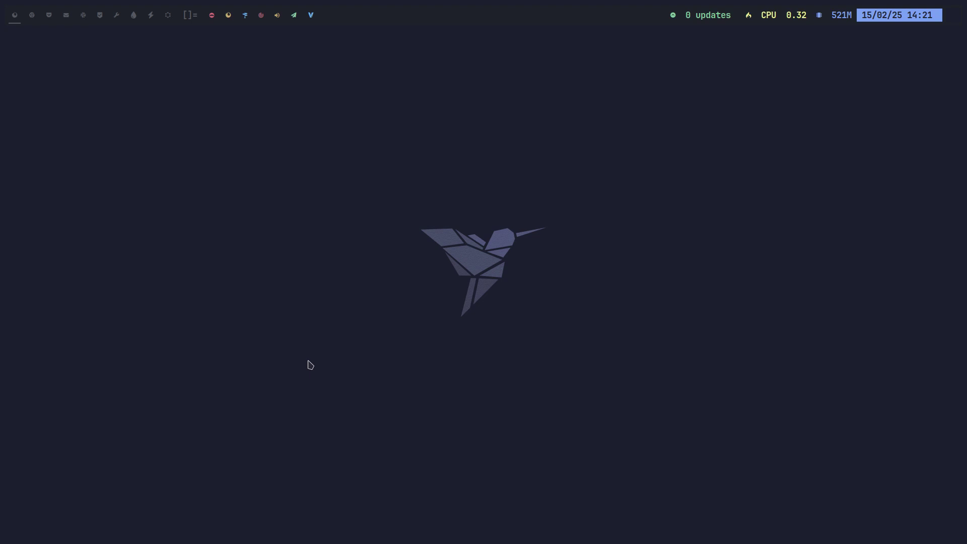
In a new terminal, edit the recalled pacman command to target arcolinux-app-glade-git
{"action": "key", "text": "super+Return"}
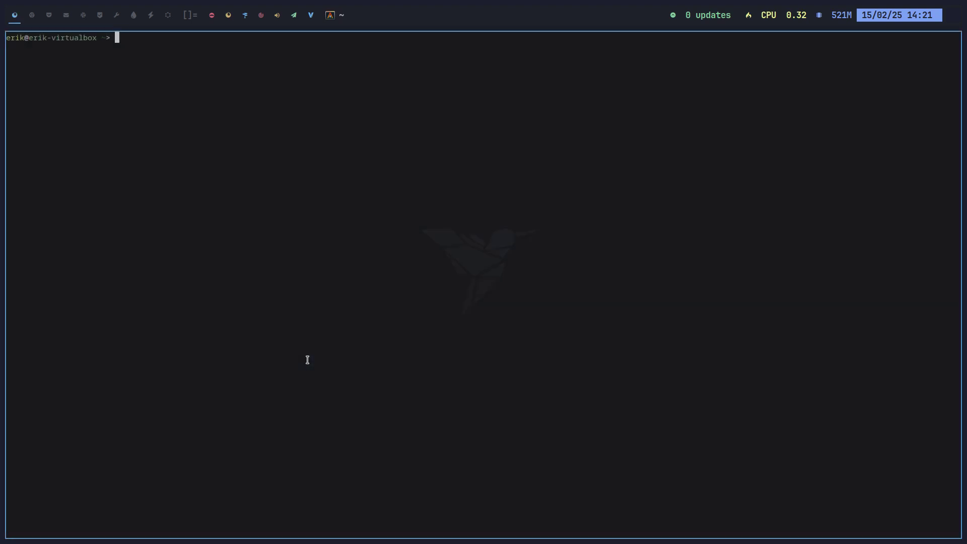
{"action": "key", "text": "Up"}
{"action": "key", "text": "Home"}
{"action": "key", "text": "Right"}
{"action": "key", "text": "Right"}
{"action": "key", "text": "Right"}
{"action": "key", "text": "Right"}
{"action": "key", "text": "Right"}
{"action": "key", "text": "Right"}
{"action": "key", "text": "Right"}
{"action": "key", "text": "Right"}
{"action": "key", "text": "Right"}
{"action": "key", "text": "Right"}
{"action": "key", "text": "Right"}
{"action": "key", "text": "Right"}
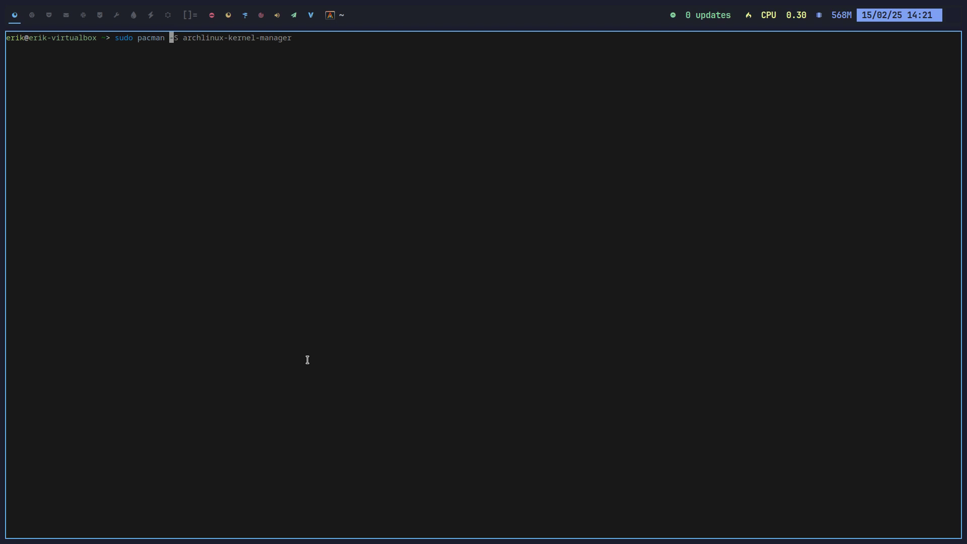
{"action": "key", "text": "Right"}
{"action": "key", "text": "Right"}
{"action": "key", "text": "Right"}
{"action": "key", "text": "Right"}
{"action": "key", "text": "Right"}
{"action": "key", "text": "Right"}
{"action": "key", "text": "ctrl+k"}
{"action": "type", "text": "olin"}
{"action": "key", "text": "Tab"}
{"action": "type", "text": "-app"}
{"action": "key", "text": "Tab"}
{"action": "key", "text": "Tab"}
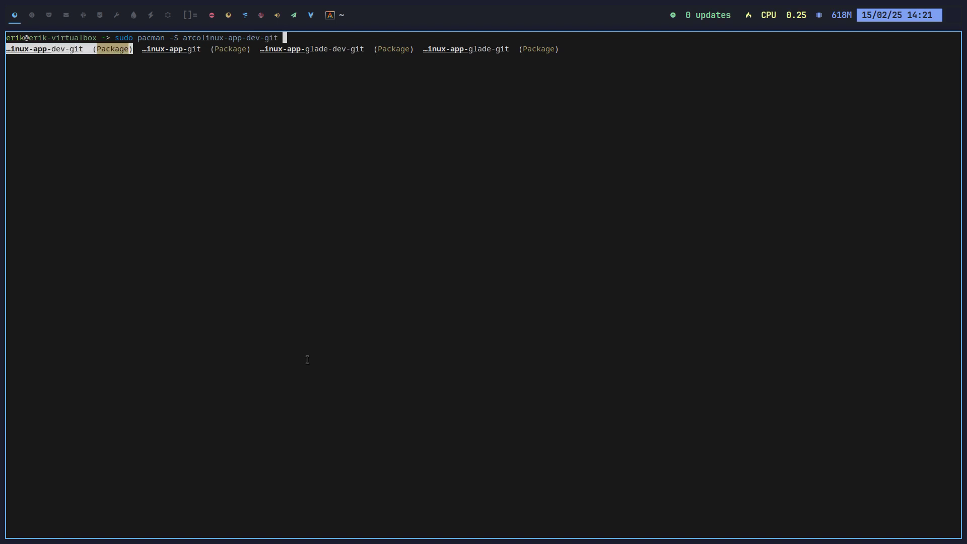
{"action": "key", "text": "Tab"}
{"action": "key", "text": "Tab"}
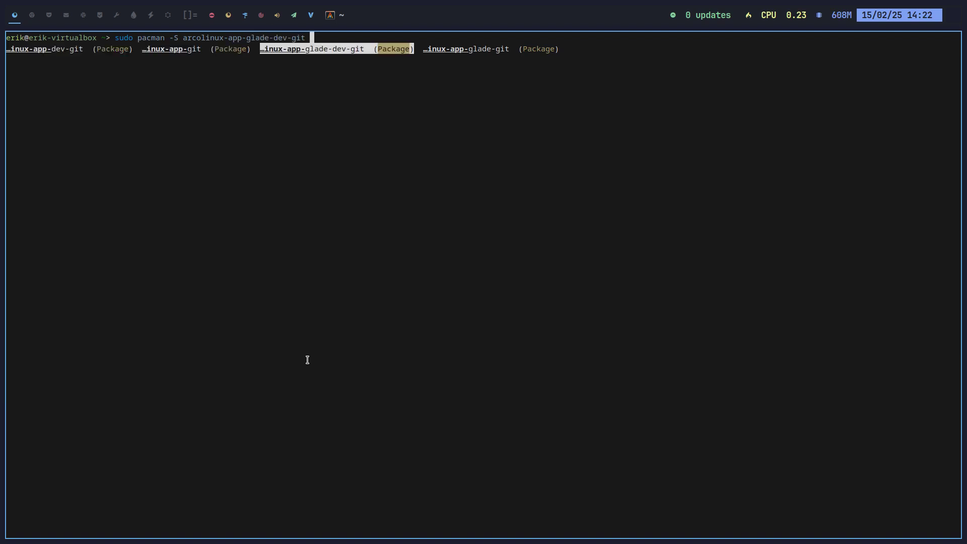
{"action": "key", "text": "Tab"}
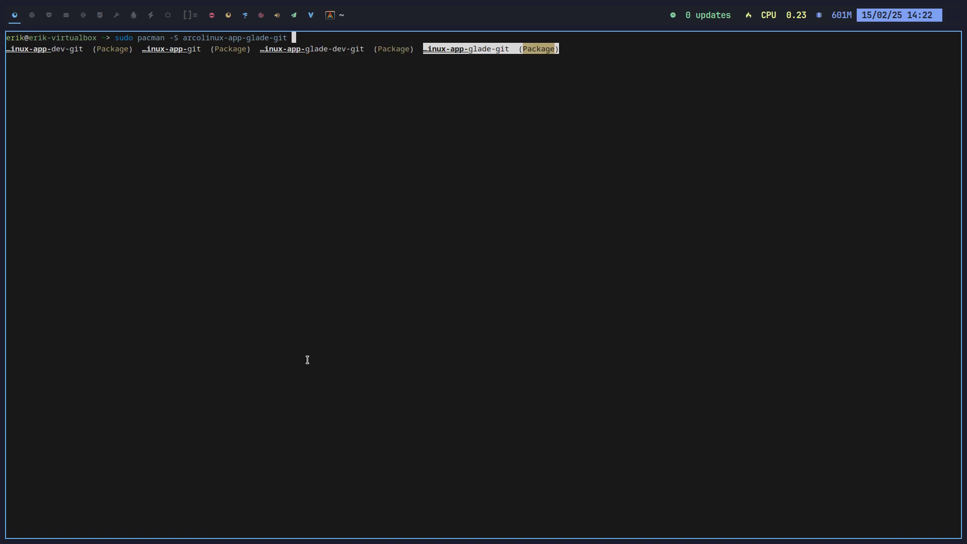
Install arcolinux-app-glade-git with the admin password, then launch it with aag
{"action": "key", "text": "Return"}
{"action": "key", "text": "Return"}
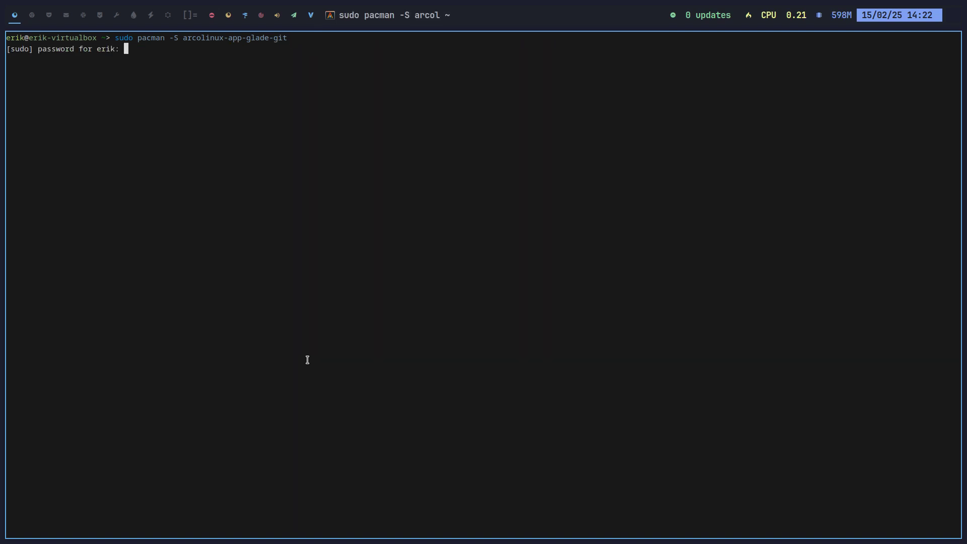
{"action": "key", "text": "Return"}
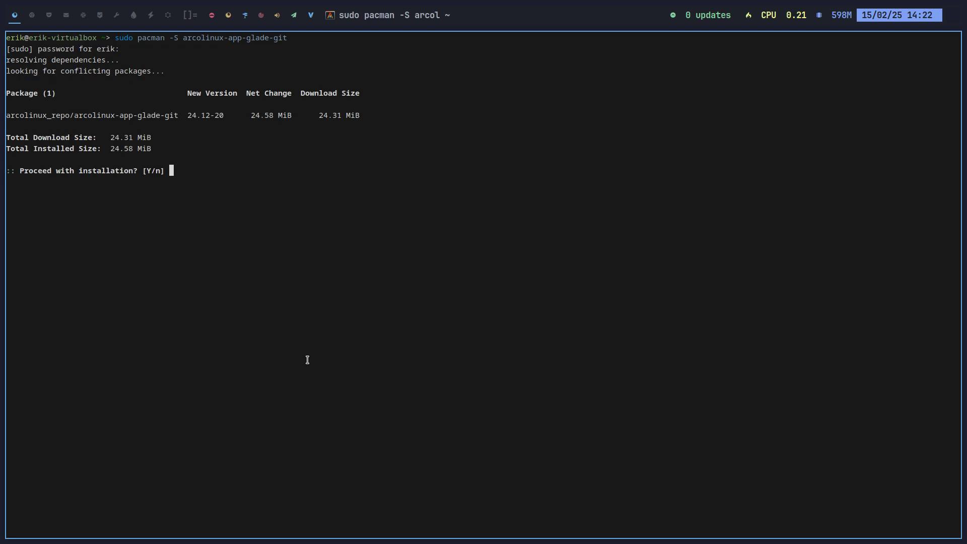
{"action": "key", "text": "Return"}
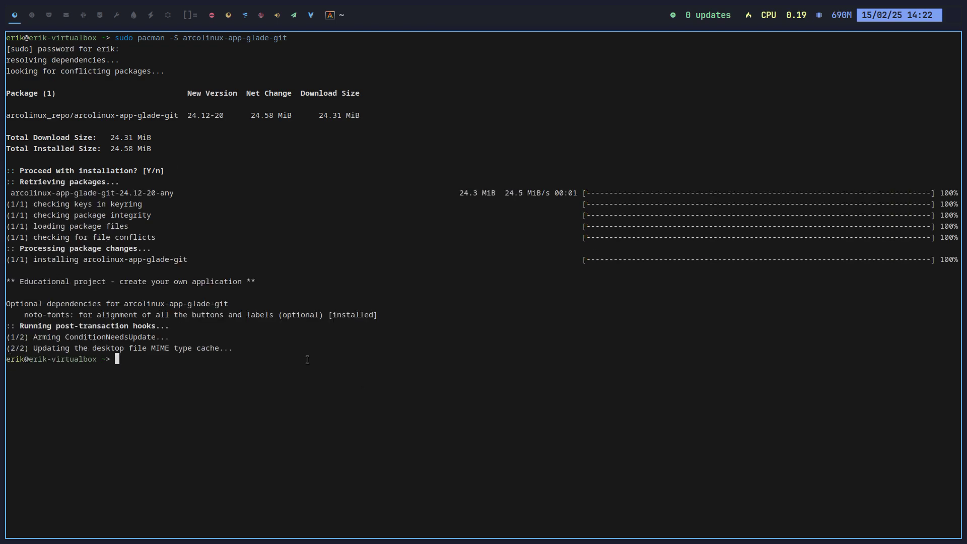
{"action": "type", "text": "aag"}
{"action": "key", "text": "Return"}
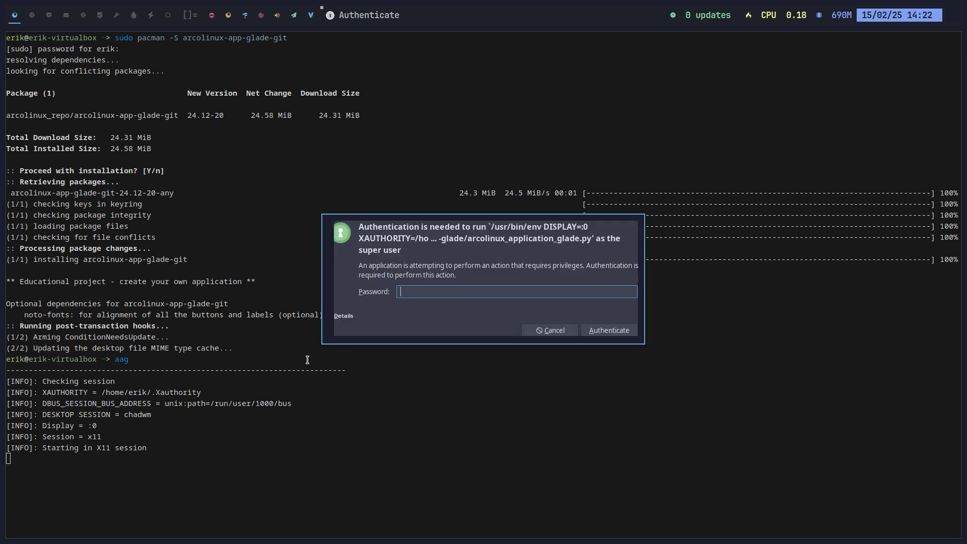
Enter the password so ArcoLinux Application Glade opens on its Building tab
{"action": "type", "text": "****"}
{"action": "key", "text": "Return"}
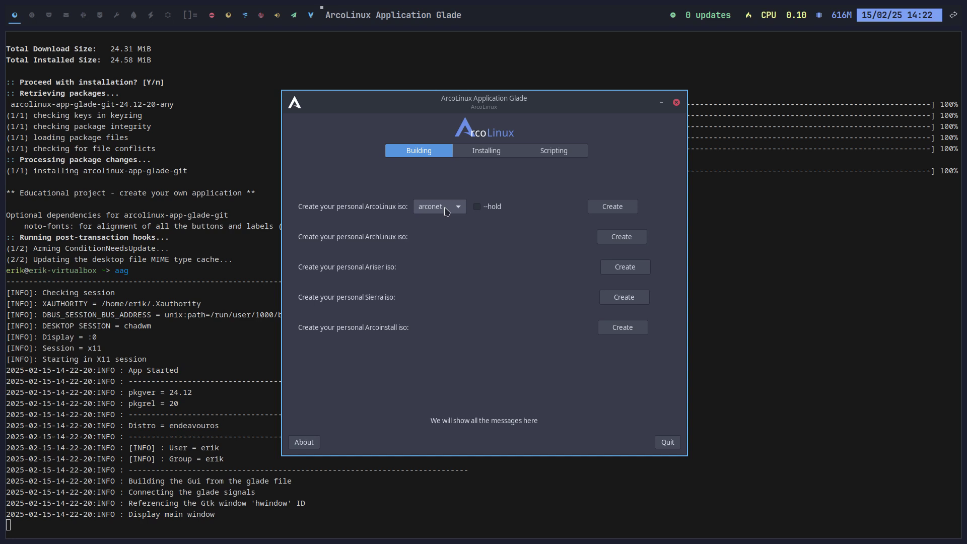
Change the ArcoLinux ISO flavour from arconet to arcopro, then to arcoplasma
{"action": "left_click", "coordinate": [447, 211]}
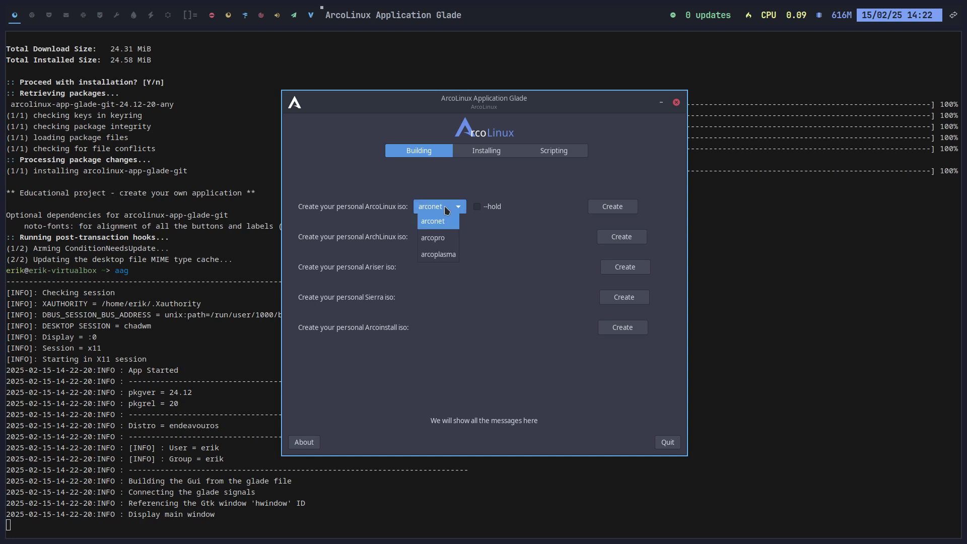
{"action": "left_click", "coordinate": [512, 188]}
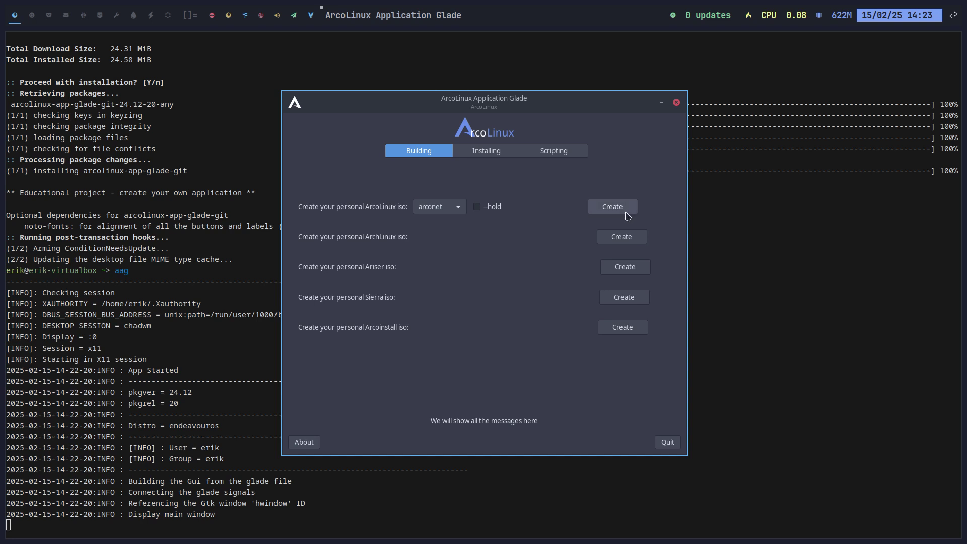
{"action": "left_click", "coordinate": [456, 212]}
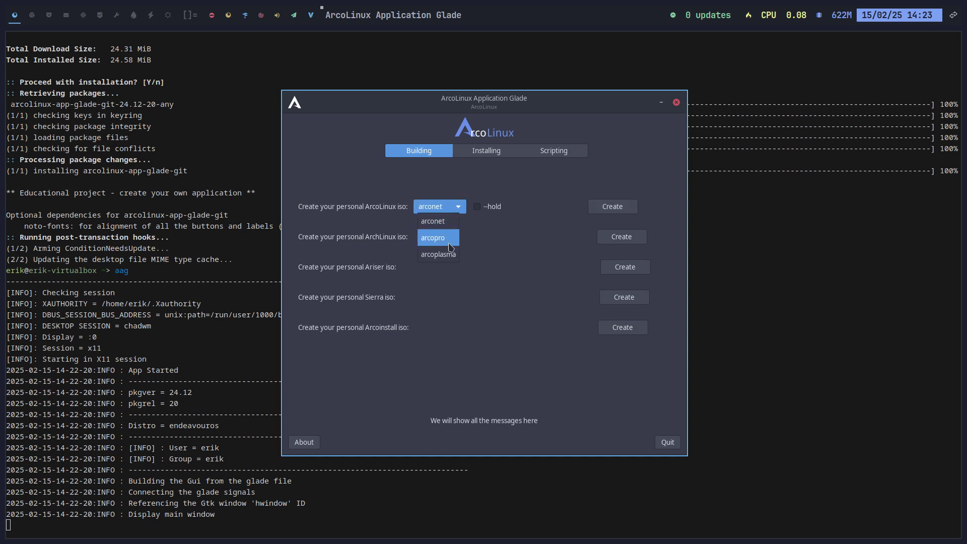
{"action": "left_click", "coordinate": [455, 225]}
{"action": "left_click", "coordinate": [456, 216]}
{"action": "left_click", "coordinate": [456, 263]}
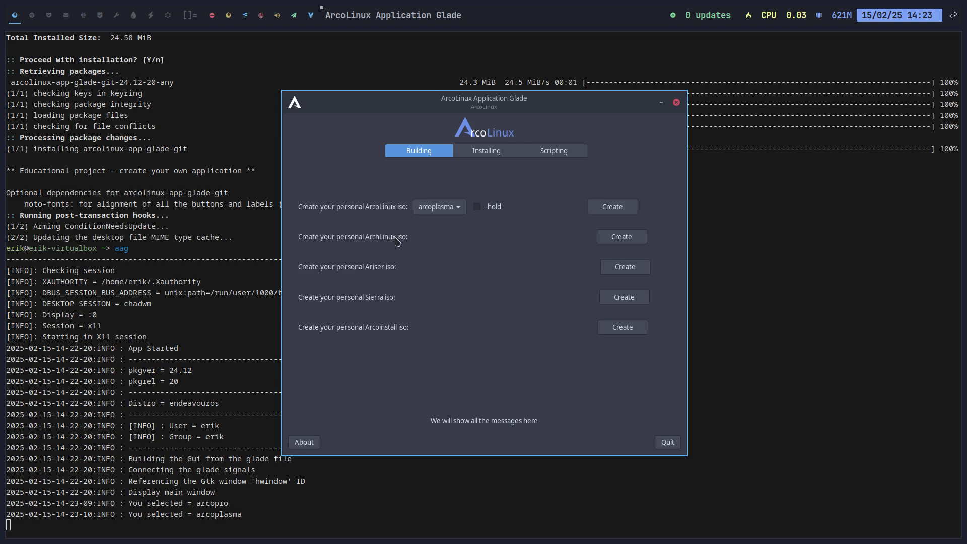
Start the Arcoinstall ISO build, close its terminal, and build the Ariser ISO instead
{"action": "left_click", "coordinate": [636, 334]}
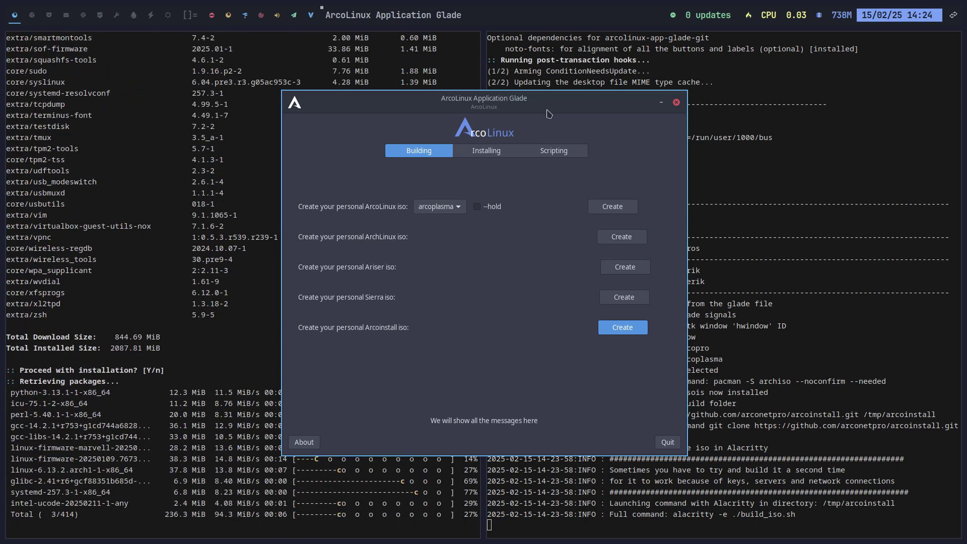
{"action": "key", "text": "super+q"}
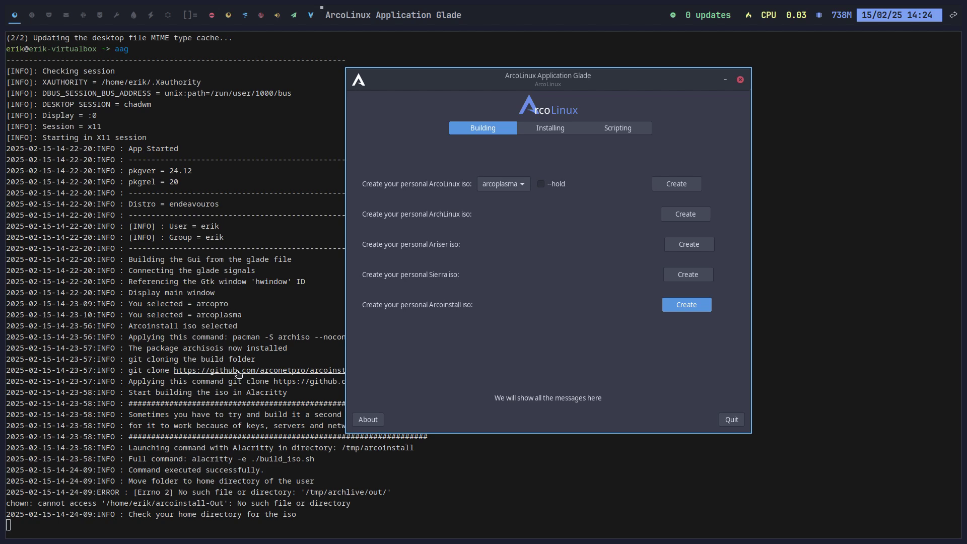
{"action": "left_click", "coordinate": [689, 245]}
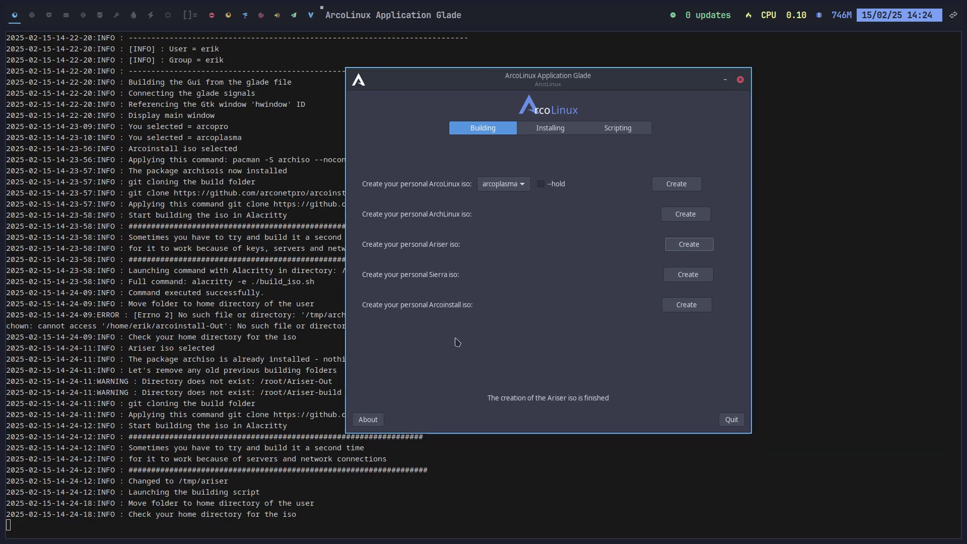
On the empty second workspace, open Thunar at home with hidden files hidden
{"action": "left_click", "coordinate": [31, 15]}
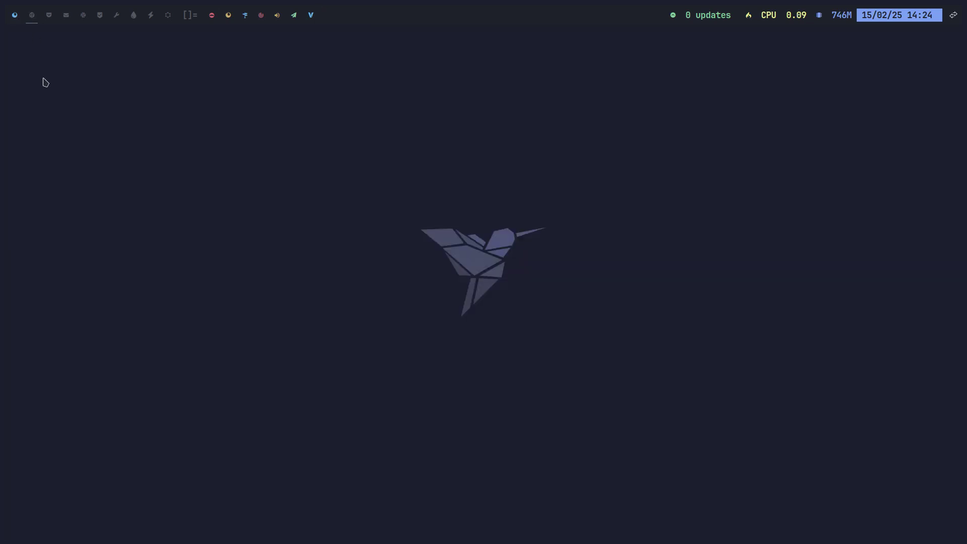
{"action": "key", "text": "super+shift+Return"}
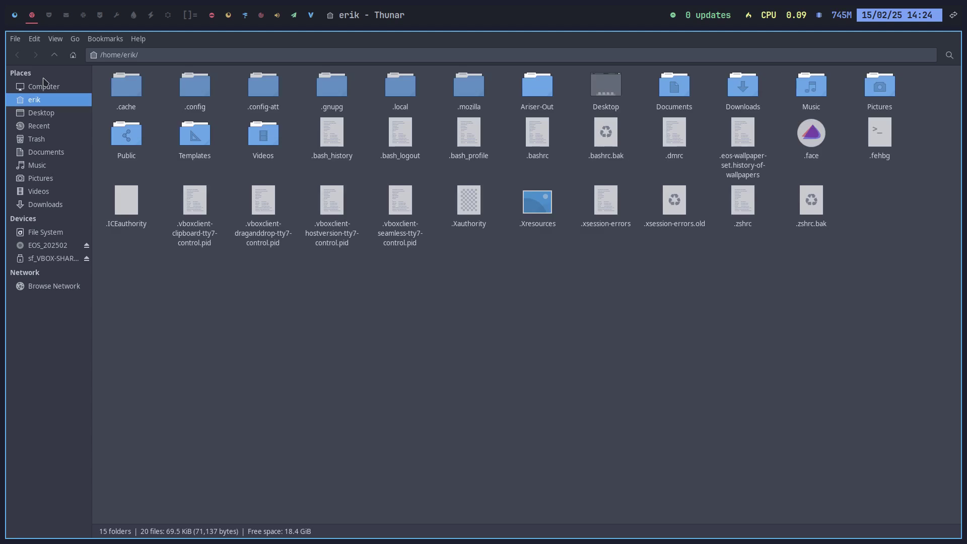
{"action": "key", "text": "ctrl+h"}
Delete the three archlinux-2025.02.15 checksum files from Ariser-Out and return to the home folder
{"action": "left_click", "coordinate": [123, 77]}
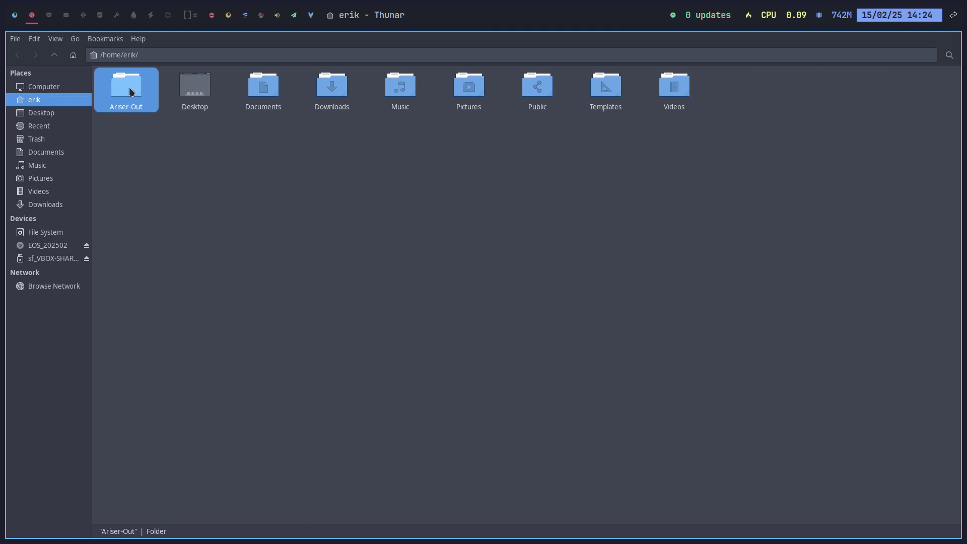
{"action": "double_click", "coordinate": [129, 87]}
{"action": "left_click_drag", "start_coordinate": [125, 153], "coordinate": [319, 113]}
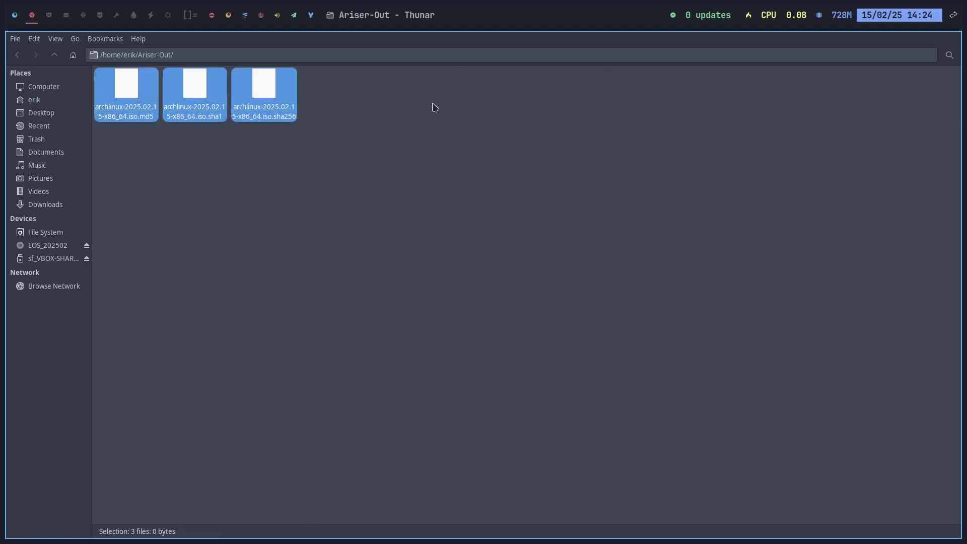
{"action": "key", "text": "Delete"}
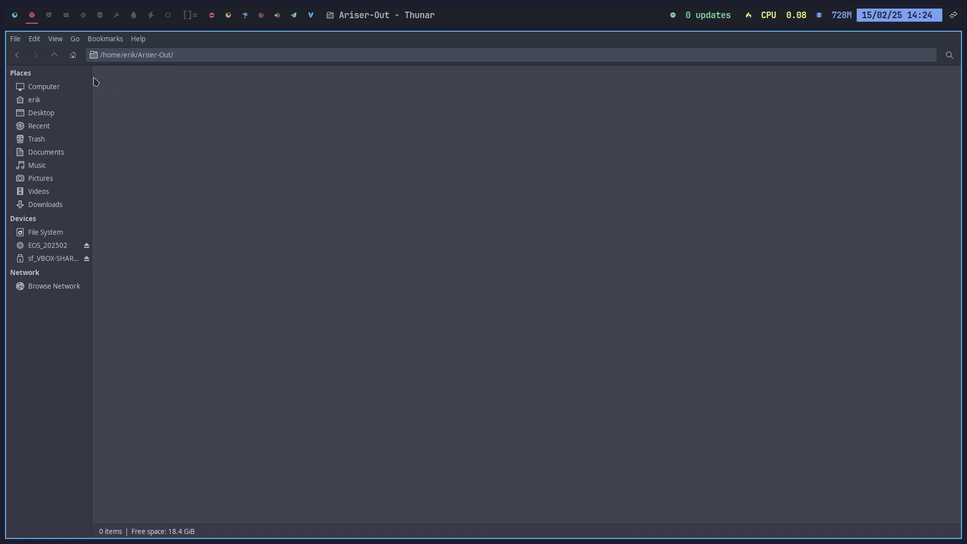
{"action": "left_click", "coordinate": [55, 55]}
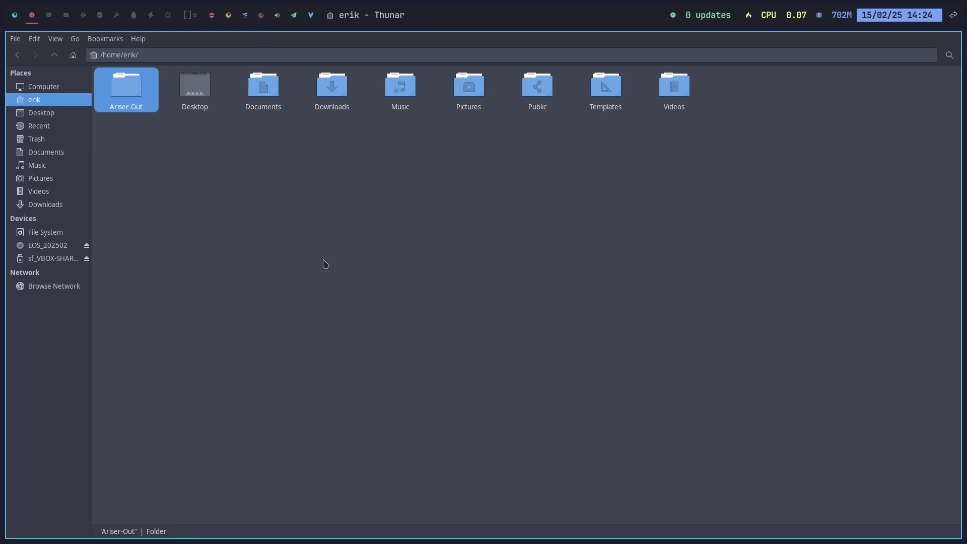
Install mintstick-git from arcolinux_repo_3party via 'yay mintstick', choosing option 2, then close the terminal
{"action": "key", "text": "super+Return"}
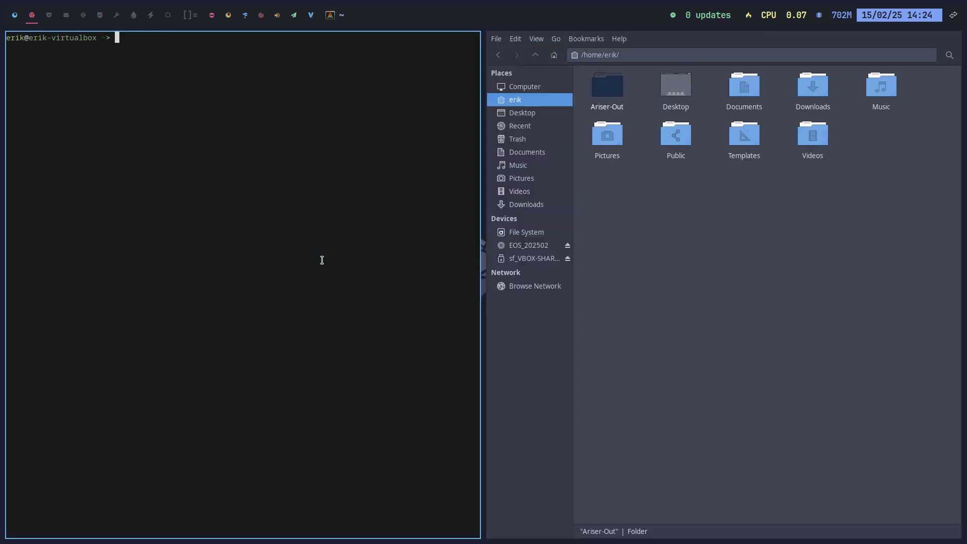
{"action": "type", "text": "yay mintstick"}
{"action": "key", "text": "Return"}
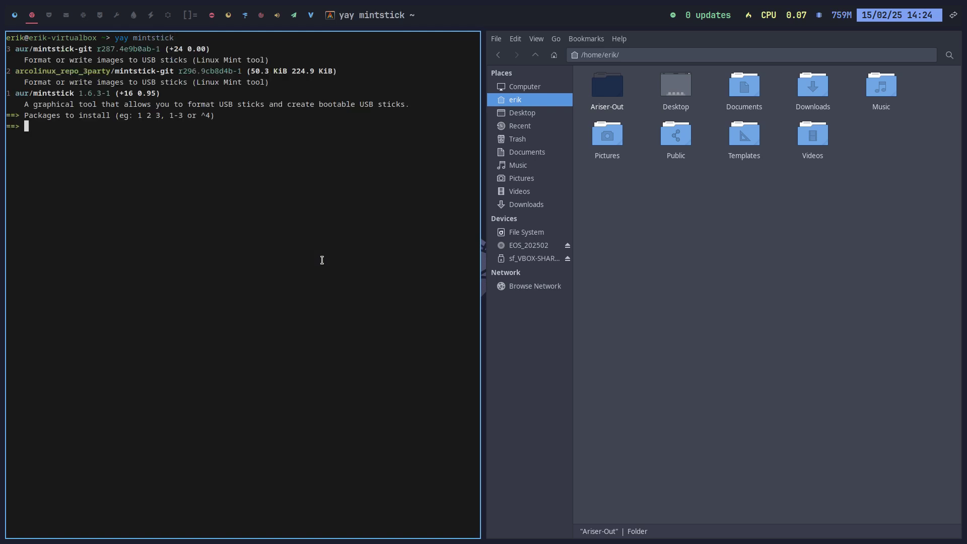
{"action": "left_click_drag", "start_coordinate": [14, 71], "coordinate": [178, 74]}
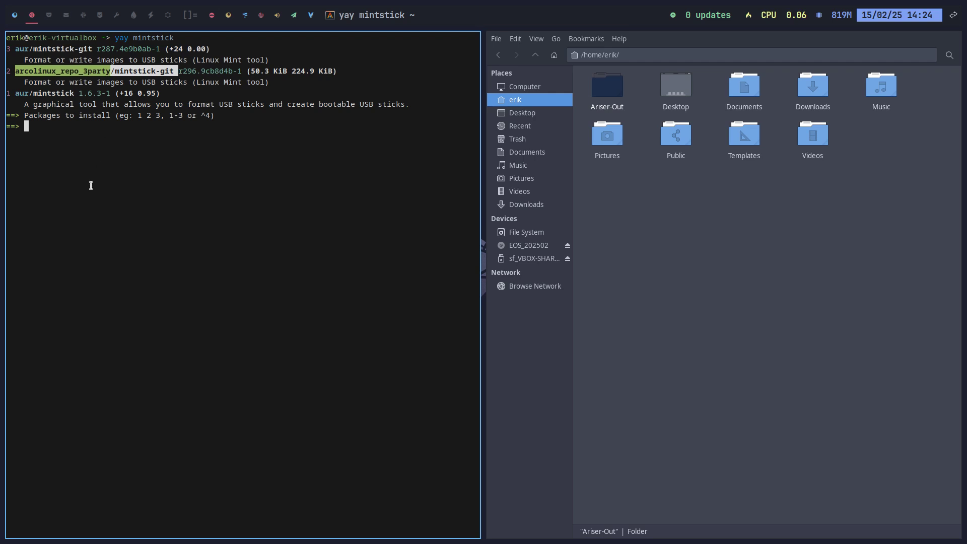
{"action": "type", "text": "2"}
{"action": "key", "text": "Return"}
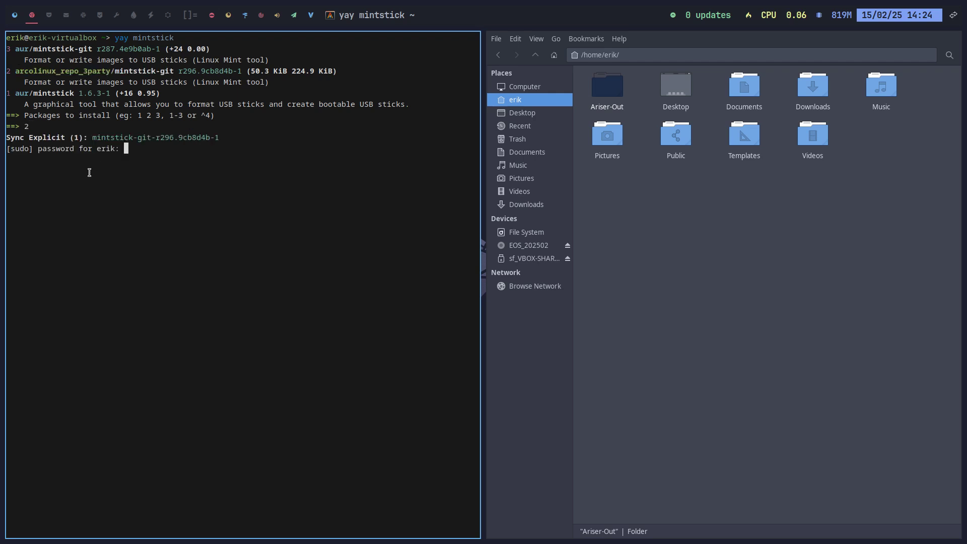
{"action": "key", "text": "Return"}
{"action": "key", "text": "Return"}
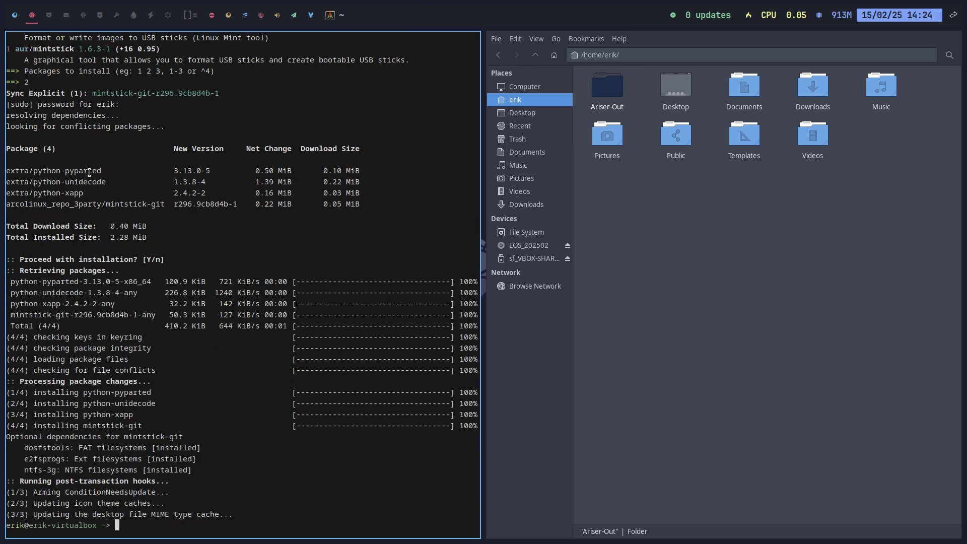
{"action": "key", "text": "super+q"}
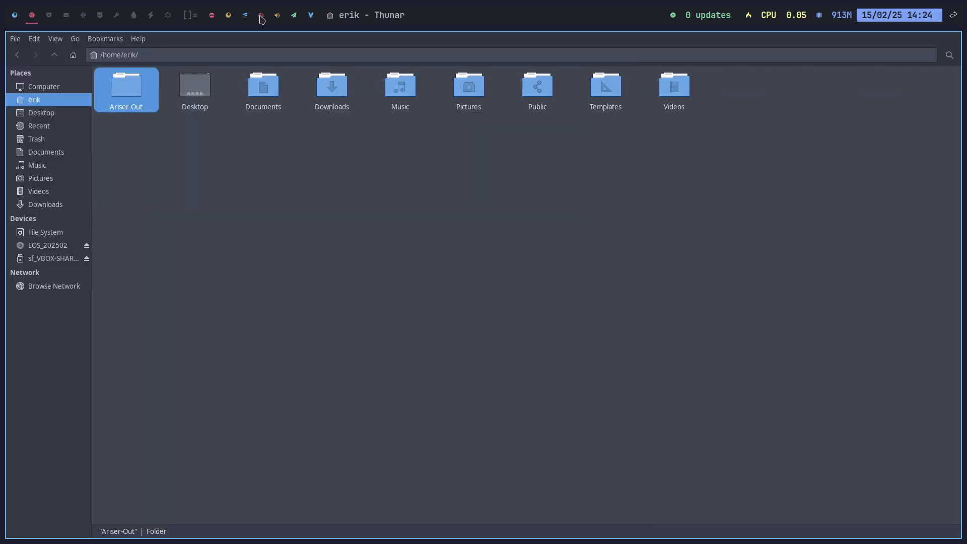
Launch USB Image Writer, reopen Ariser-Out in Thunar, then close the writer without writing anything
{"action": "left_click", "coordinate": [262, 16]}
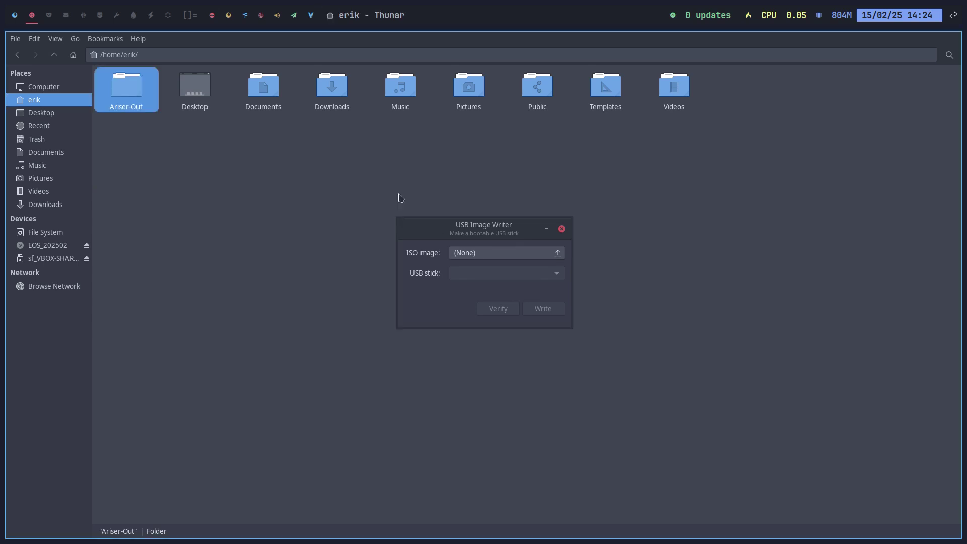
{"action": "double_click", "coordinate": [129, 88]}
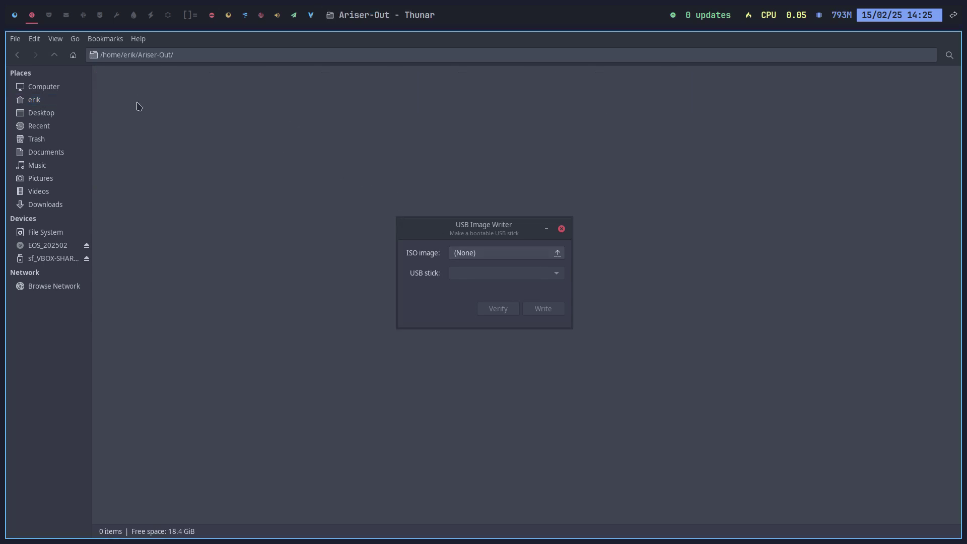
{"action": "left_click_drag", "start_coordinate": [151, 98], "coordinate": [474, 265]}
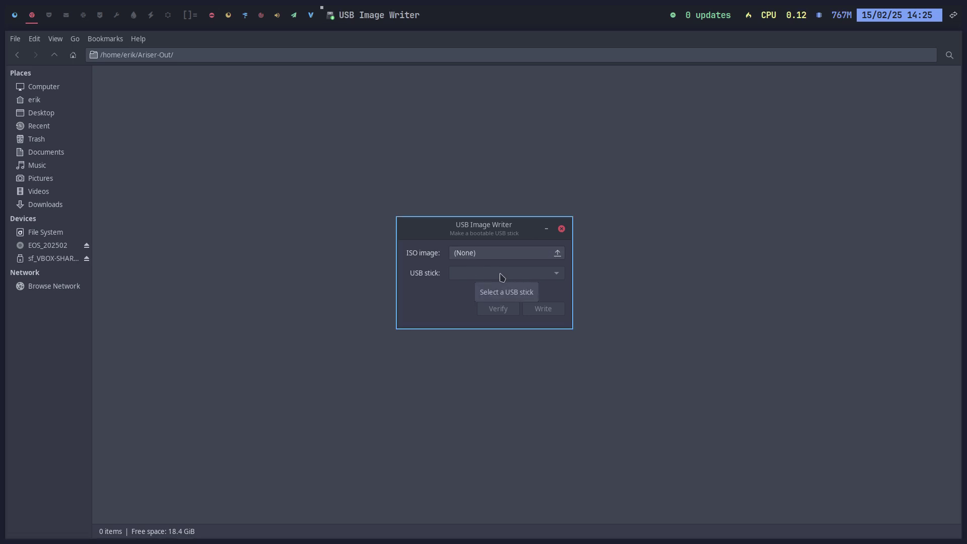
{"action": "left_click", "coordinate": [562, 229]}
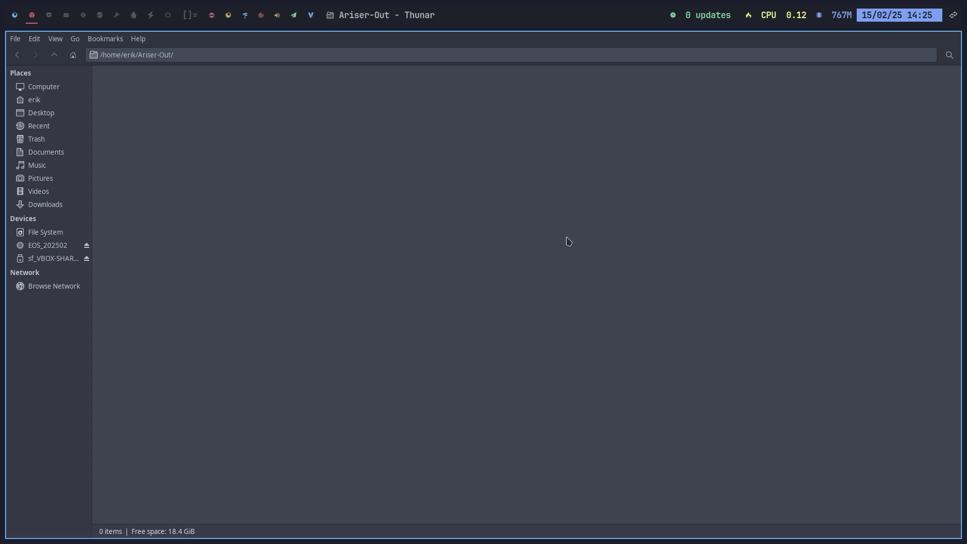
Close Thunar, return to workspace 1, and quit ArcoLinux Application Glade
{"action": "key", "text": "super+q"}
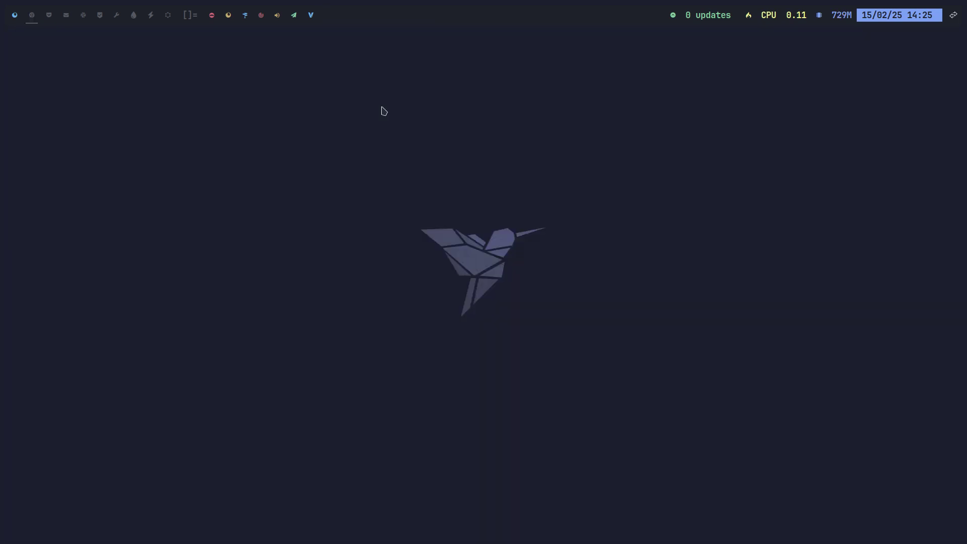
{"action": "left_click", "coordinate": [14, 15]}
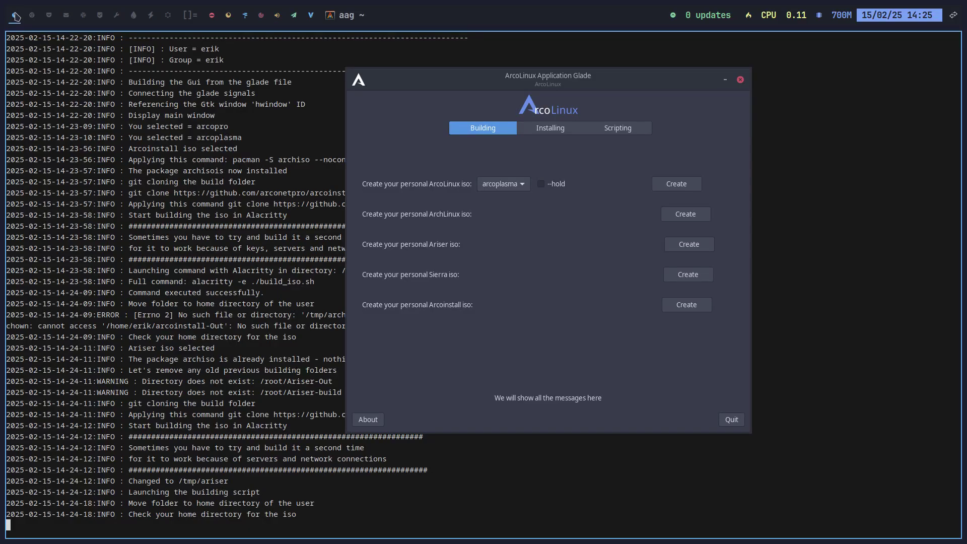
{"action": "left_click", "coordinate": [726, 420]}
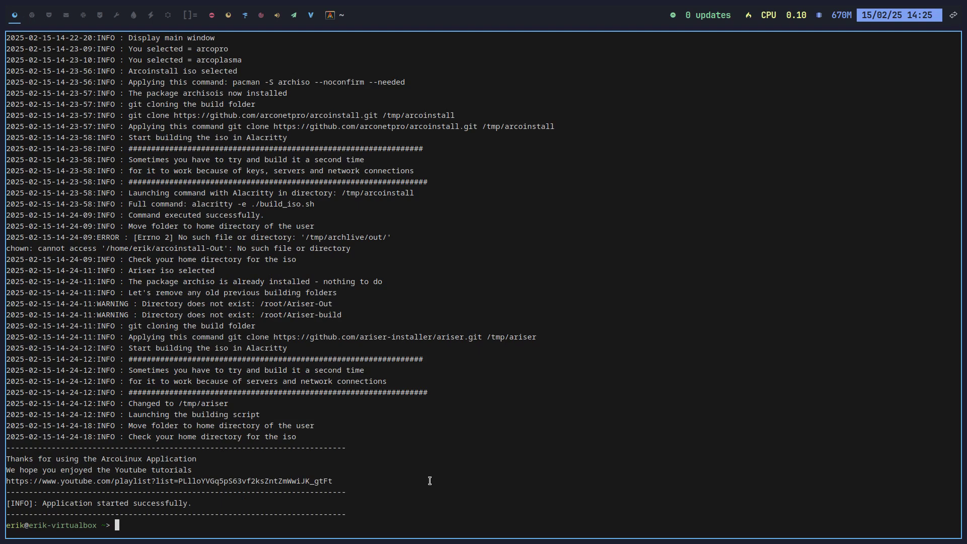
Dismiss the logout menu and launch EndeavourOS Welcome by running eos-welcome in the terminal
{"action": "key", "text": "super+x"}
{"action": "key", "text": "Escape"}
{"action": "type", "text": "eos-welcome"}
{"action": "key", "text": "Return"}
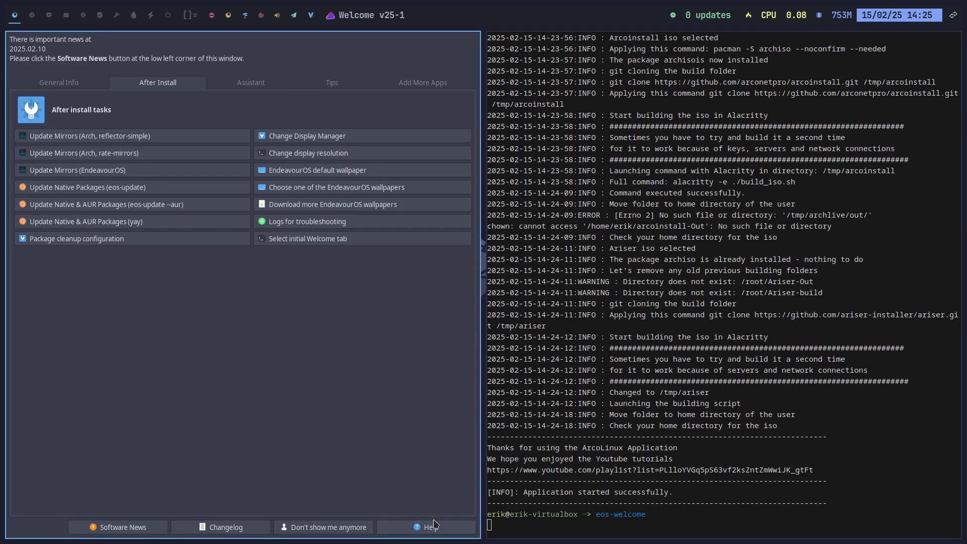
Choose "Don't show me anymore" and confirm the re-enable reminder with "I remember"
{"action": "left_click", "coordinate": [309, 529]}
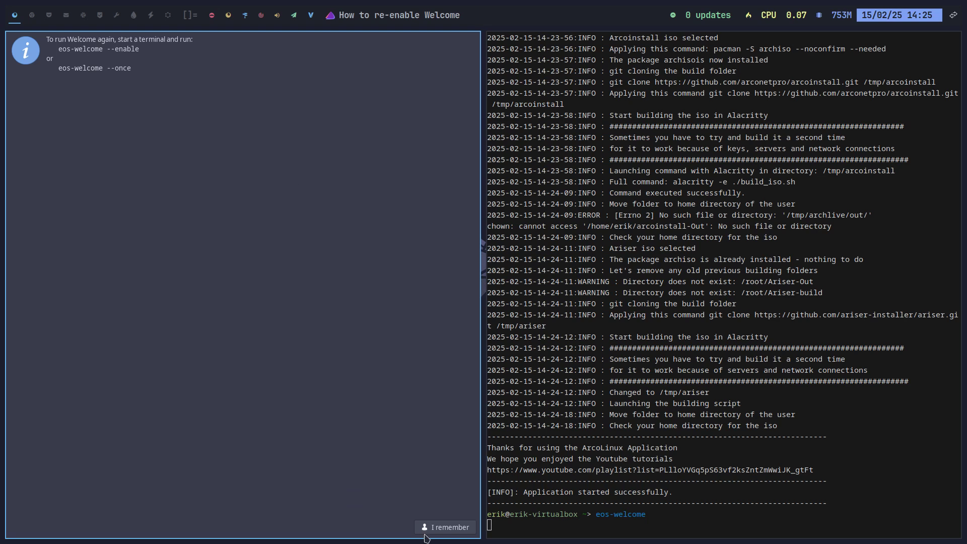
{"action": "left_click", "coordinate": [446, 527]}
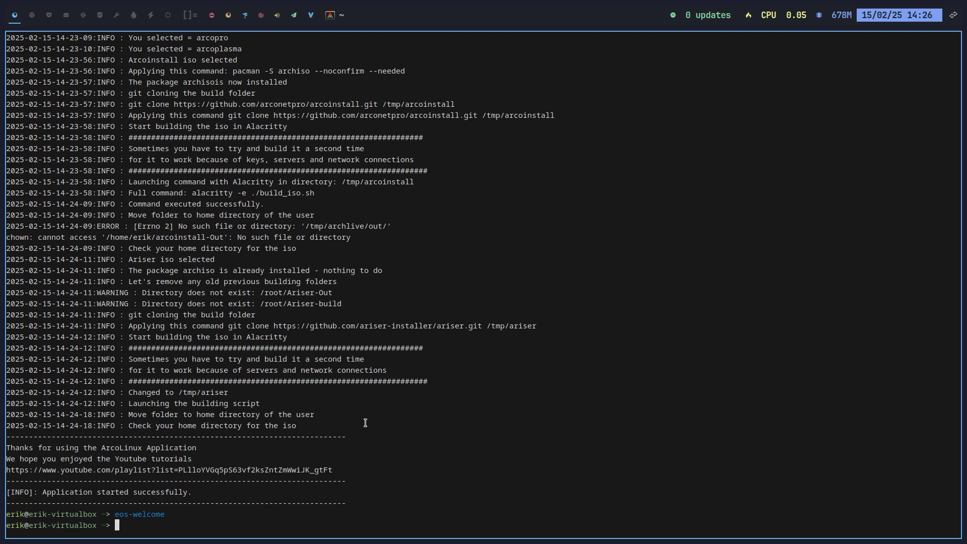
Install sofirem-git 25.02-02 from arcolinux_repo via 'yay sofirem', choosing option 2
{"action": "type", "text": "yay sofirem"}
{"action": "key", "text": "Return"}
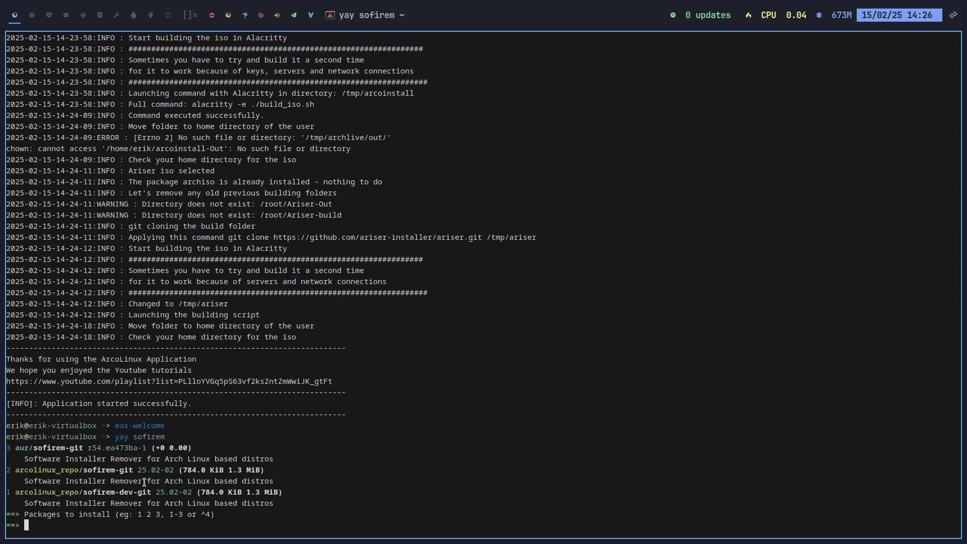
{"action": "left_click_drag", "start_coordinate": [38, 448], "coordinate": [115, 442]}
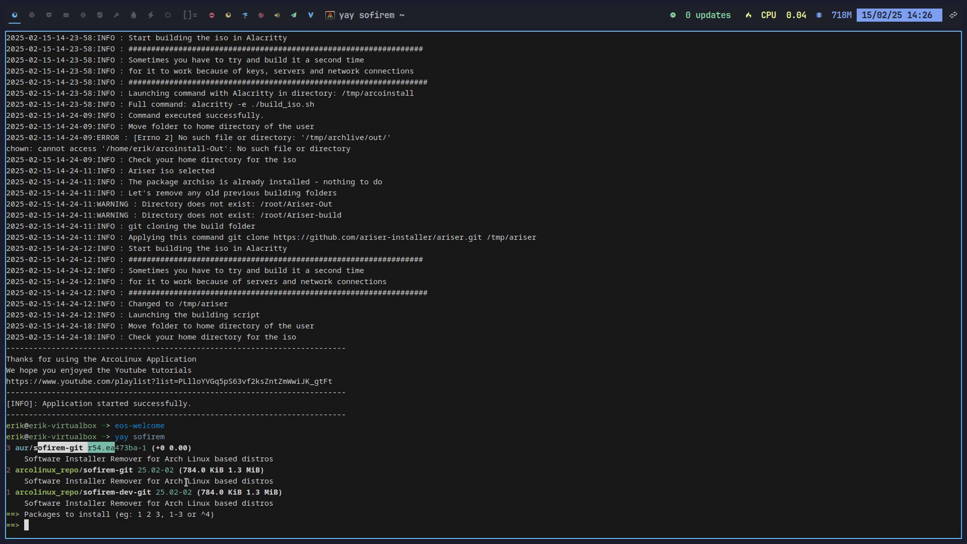
{"action": "left_click", "coordinate": [43, 467]}
{"action": "type", "text": "2"}
{"action": "key", "text": "Return"}
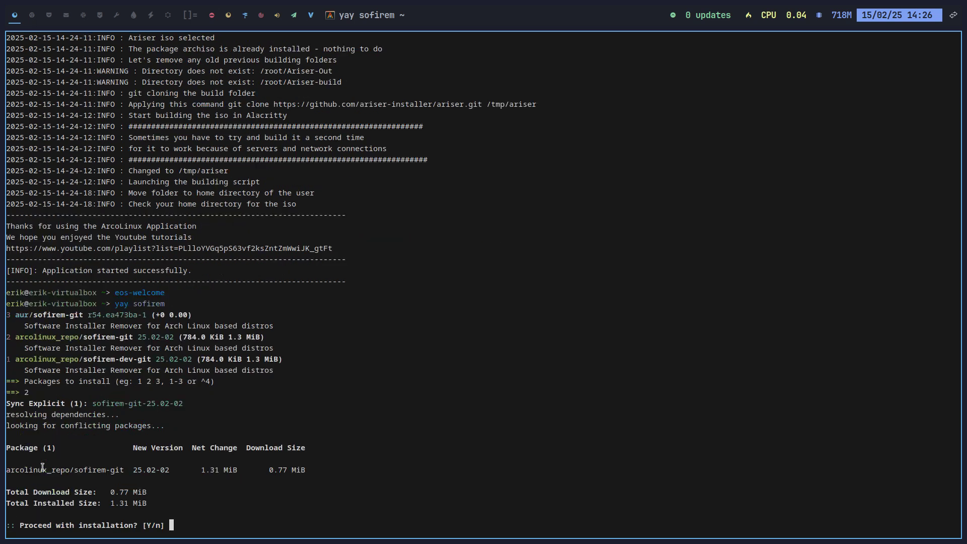
{"action": "key", "text": "Return"}
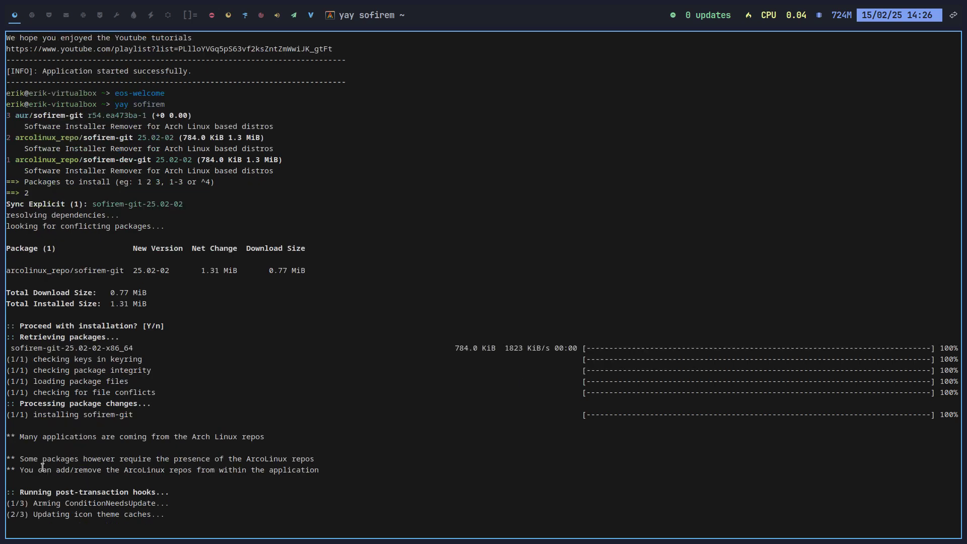
{"action": "type", "text": "si"}
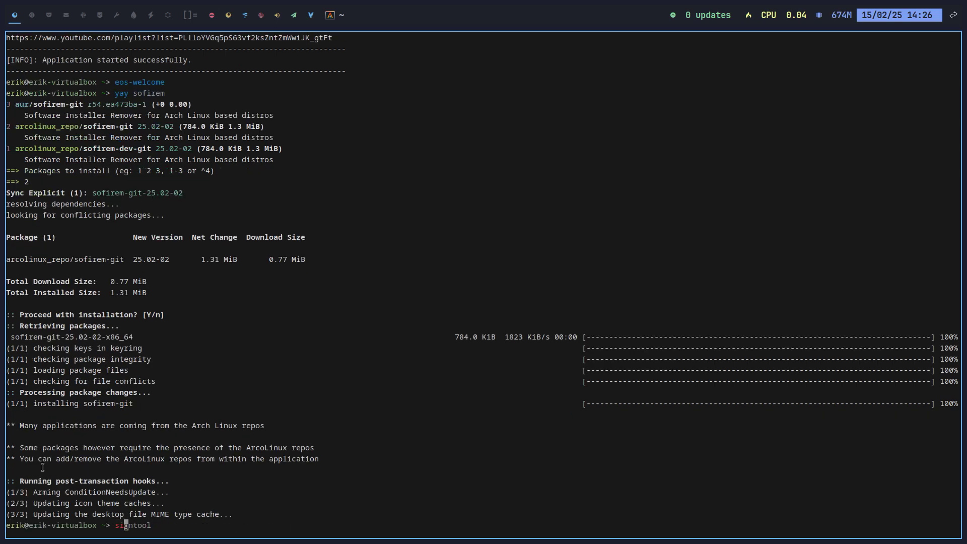
{"action": "key", "text": "BackSpace"}
Launch Sofirem with the sofi command and authenticate with the account password
{"action": "type", "text": "ofi"}
{"action": "key", "text": "Return"}
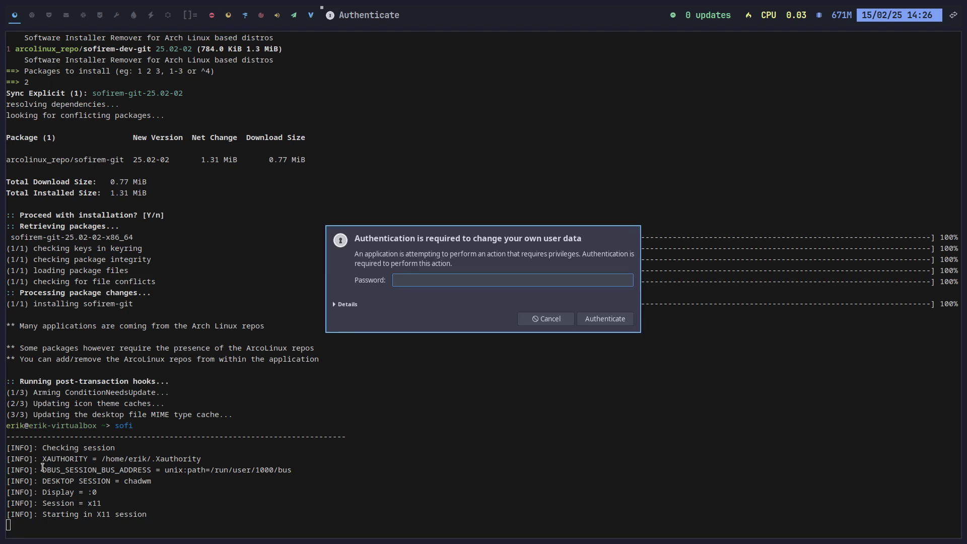
{"action": "key", "text": "Return"}
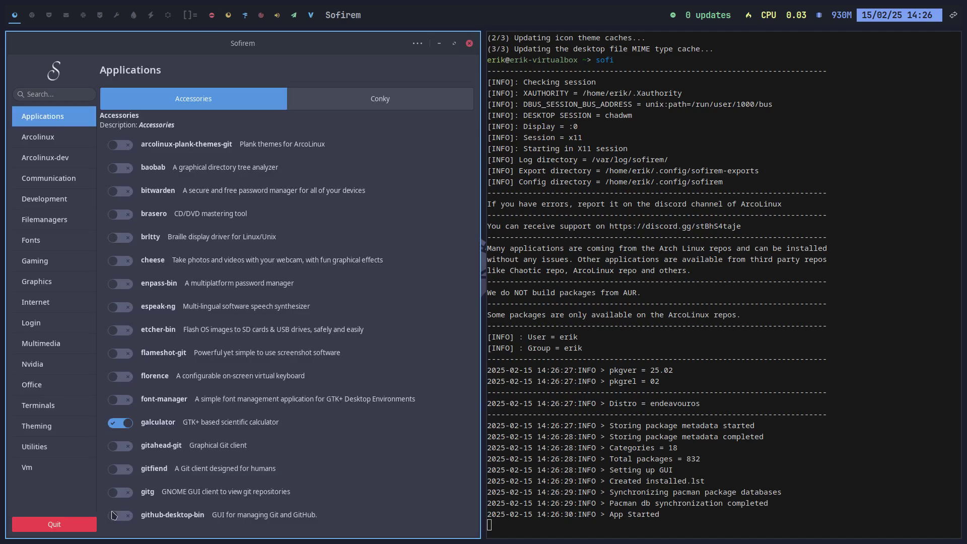
Search 'sof' in the application launcher, then dismiss it without starting anything
{"action": "key", "text": "super+d"}
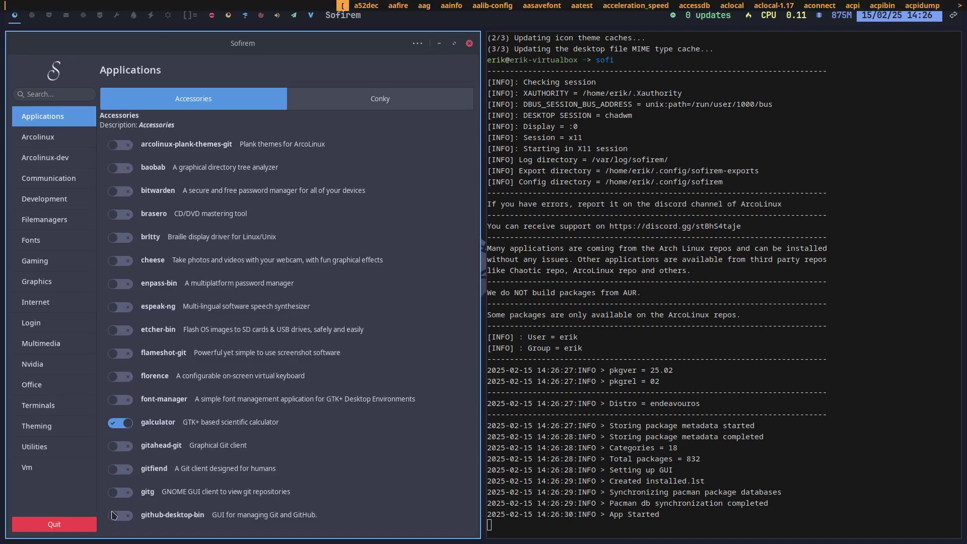
{"action": "type", "text": "sof"}
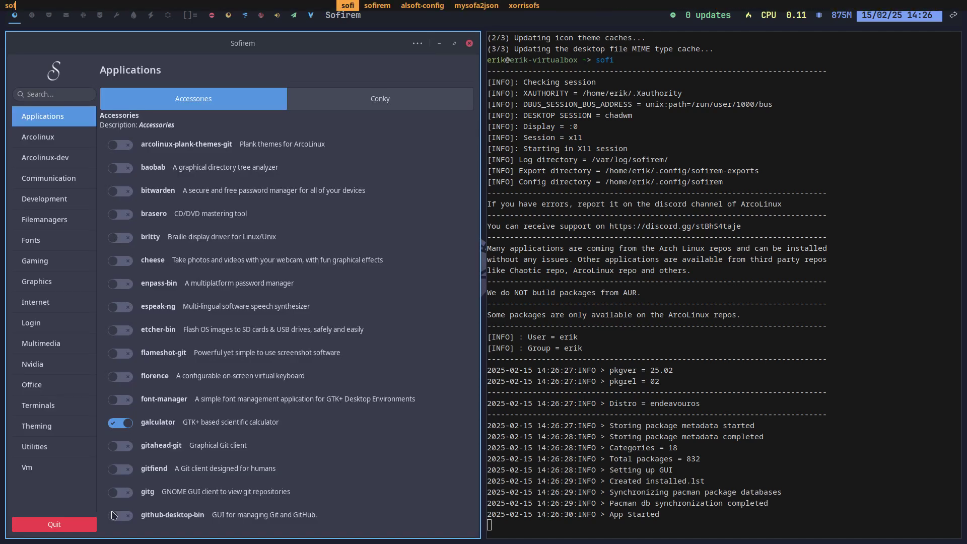
{"action": "key", "text": "Return"}
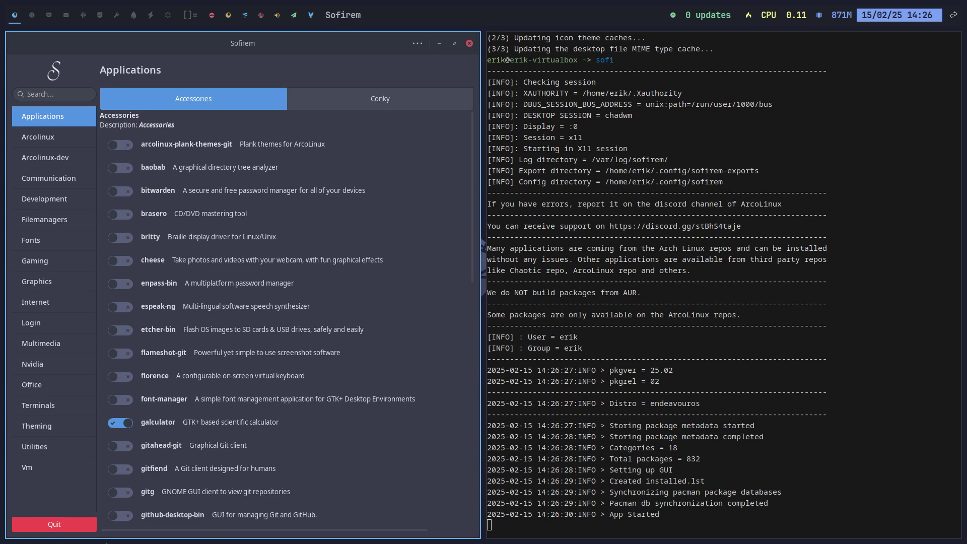
Look through the Conky and Arcolinux package tabs, then install discord from the Communication list
{"action": "left_click", "coordinate": [378, 108]}
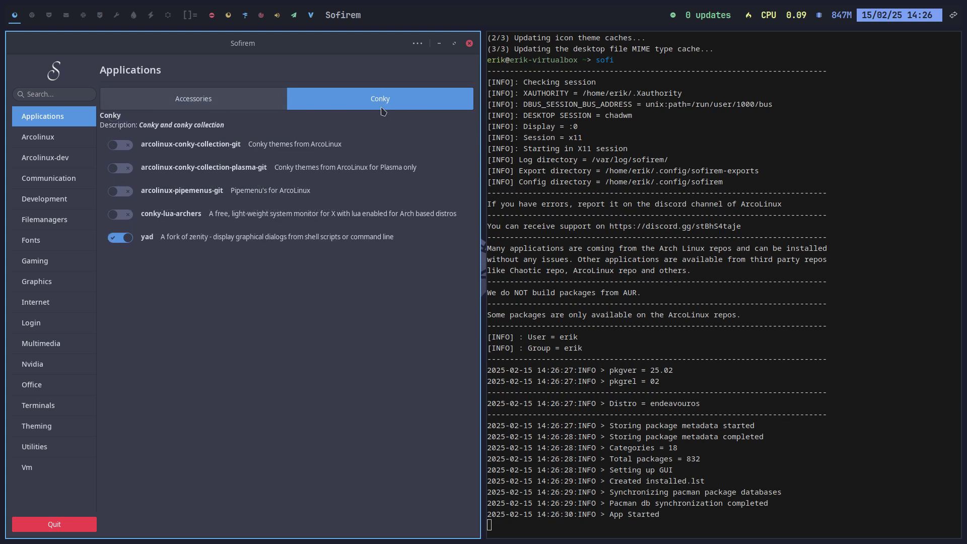
{"action": "left_click", "coordinate": [59, 139]}
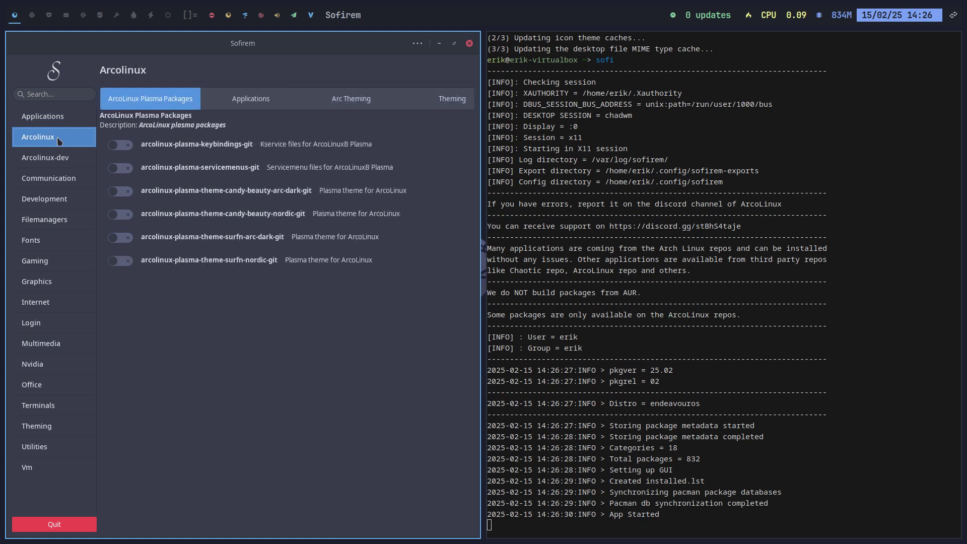
{"action": "left_click", "coordinate": [252, 100]}
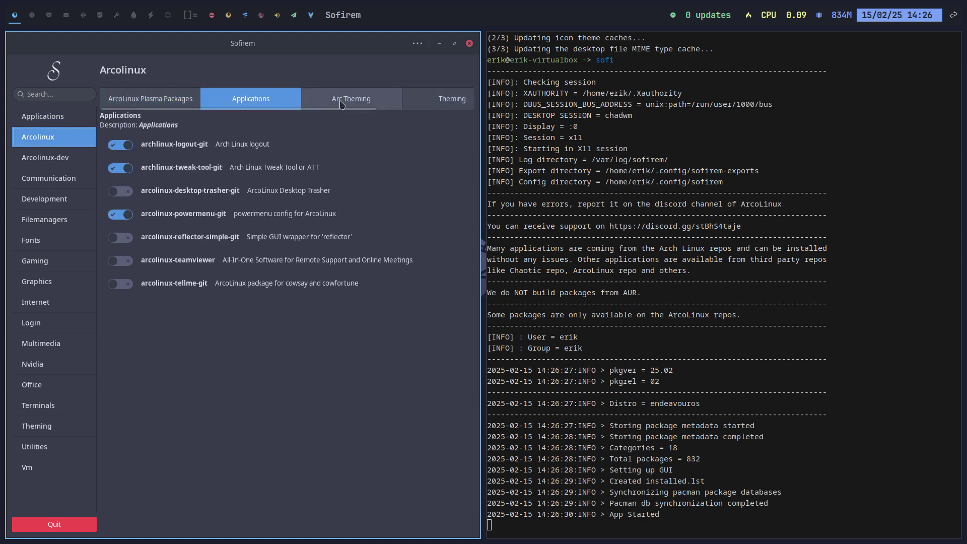
{"action": "left_click", "coordinate": [438, 100]}
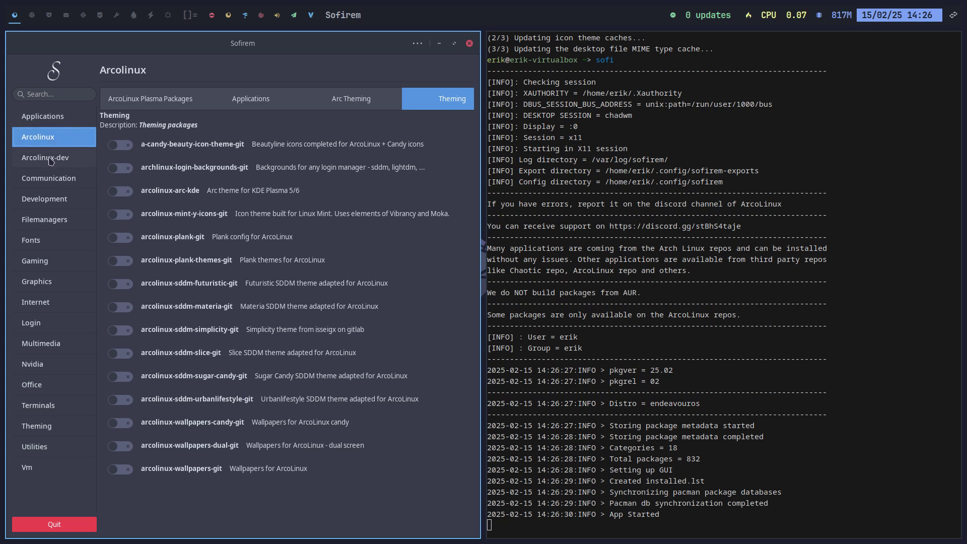
{"action": "left_click", "coordinate": [48, 185]}
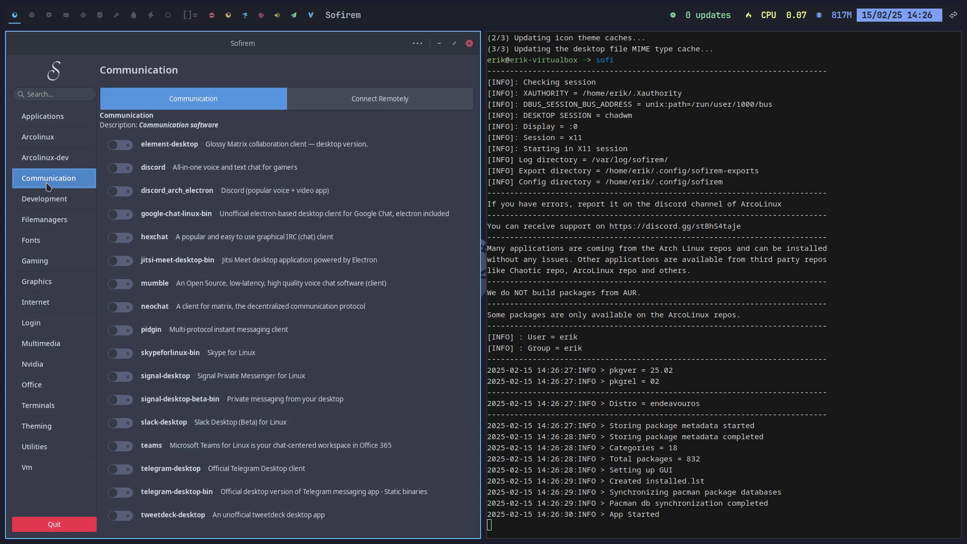
{"action": "left_click", "coordinate": [121, 169]}
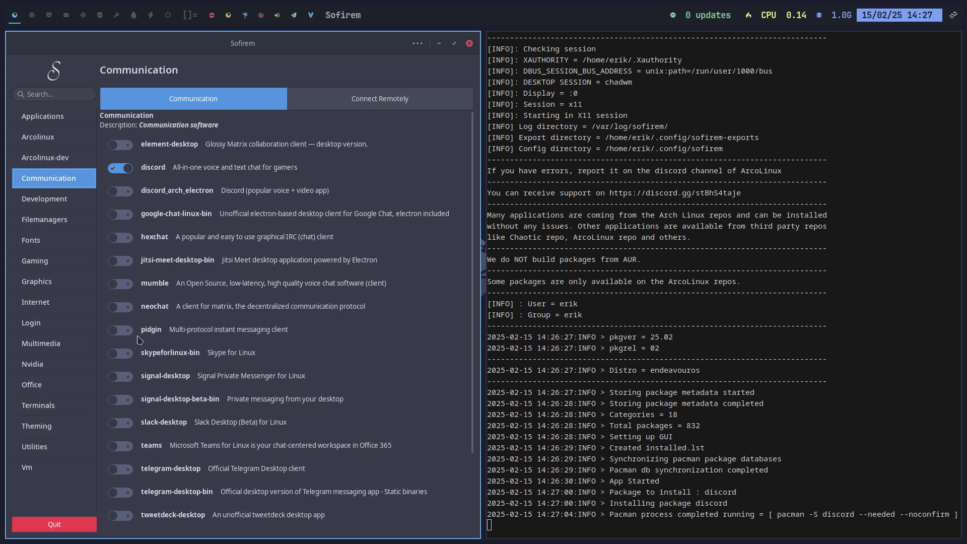
Turn Display Package Versions on from the options menu, then turn it off again
{"action": "left_click", "coordinate": [418, 44]}
{"action": "left_click", "coordinate": [418, 44]}
{"action": "left_click", "coordinate": [417, 44]}
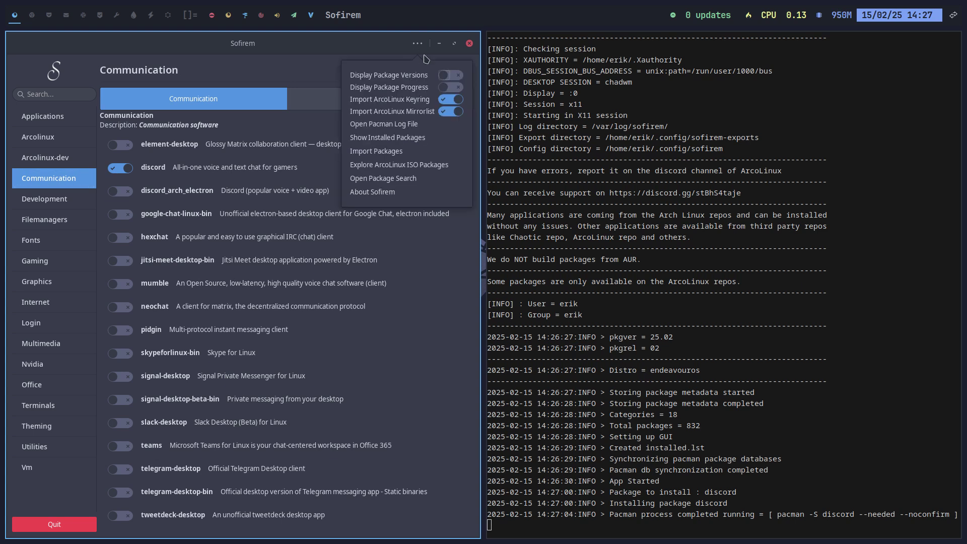
{"action": "left_click", "coordinate": [459, 75]}
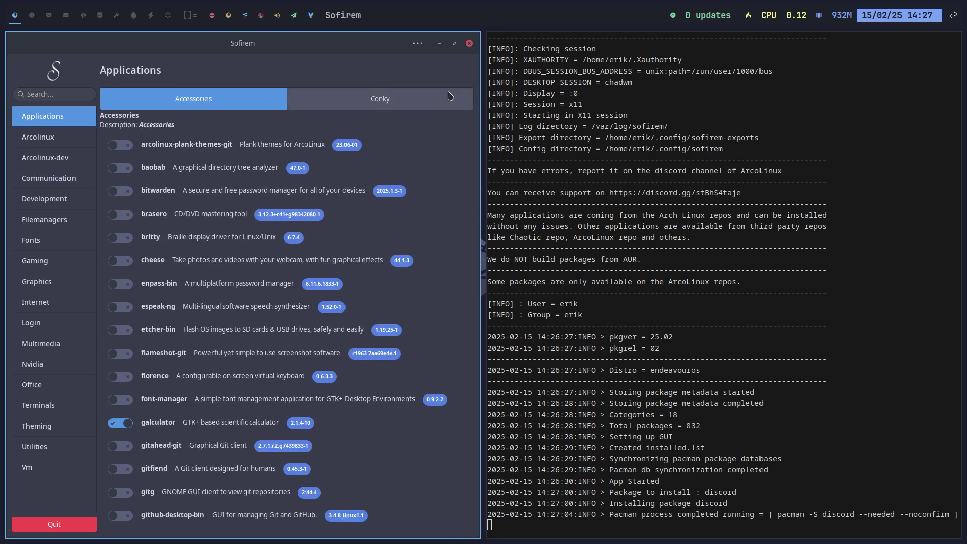
{"action": "left_click", "coordinate": [418, 43]}
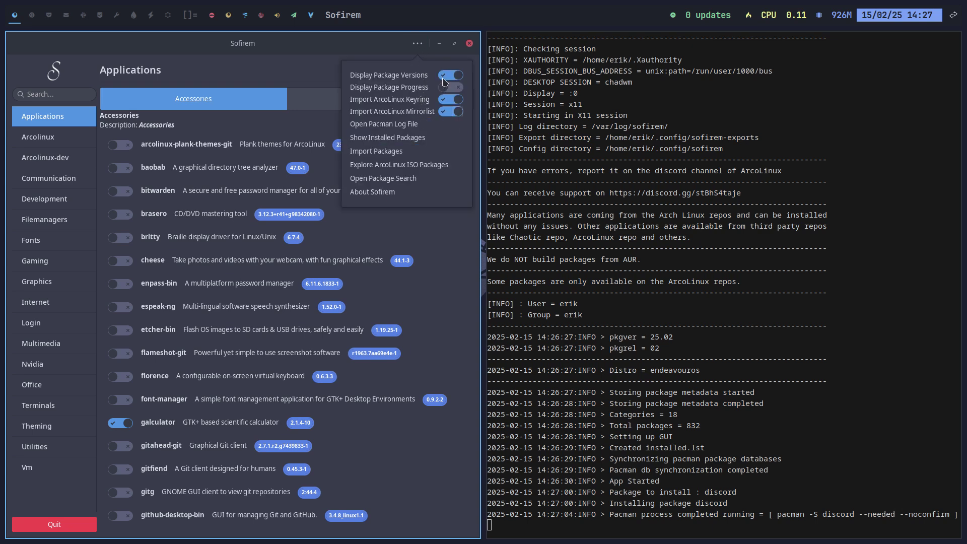
{"action": "left_click", "coordinate": [449, 77]}
{"action": "left_click", "coordinate": [418, 44]}
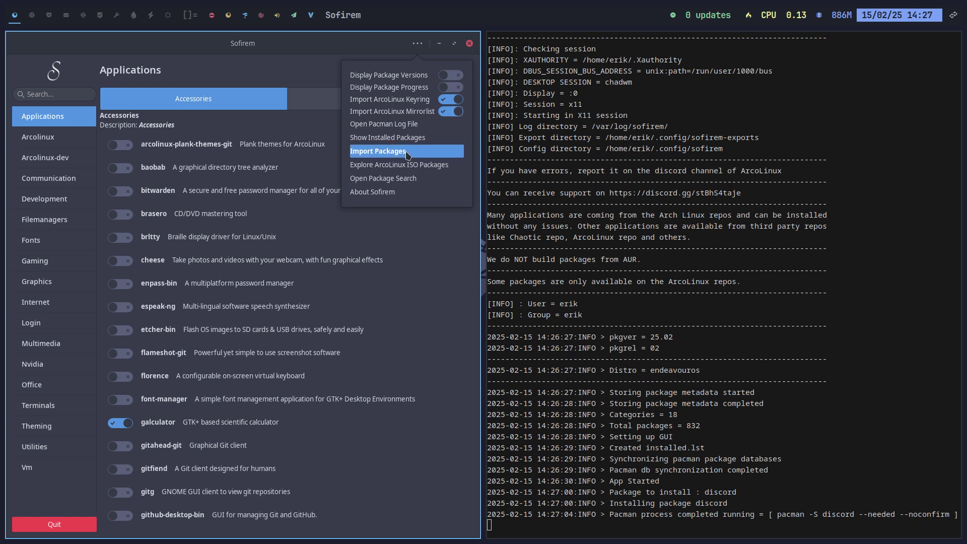
{"action": "left_click", "coordinate": [398, 138]}
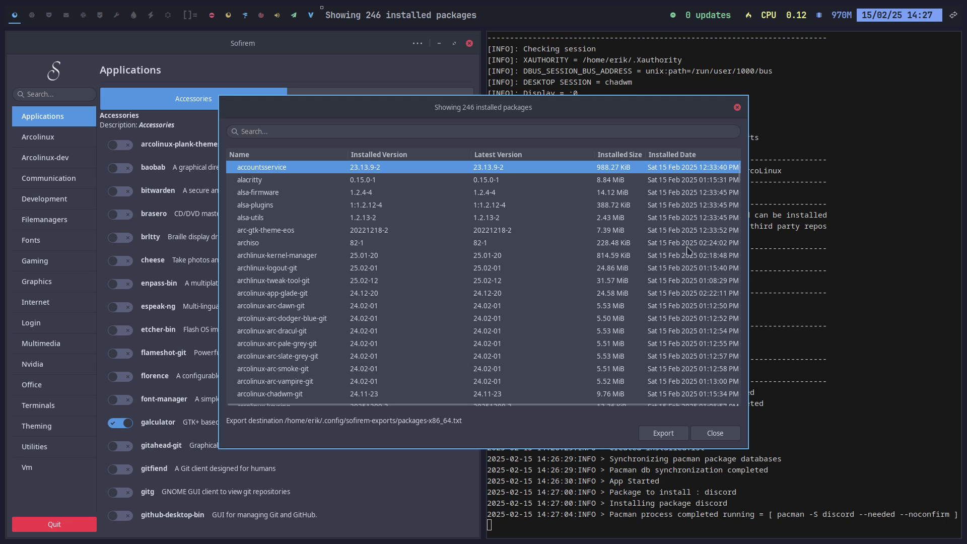
{"action": "scroll", "coordinate": [687, 262], "scroll_direction": "down", "scroll_amount": 1}
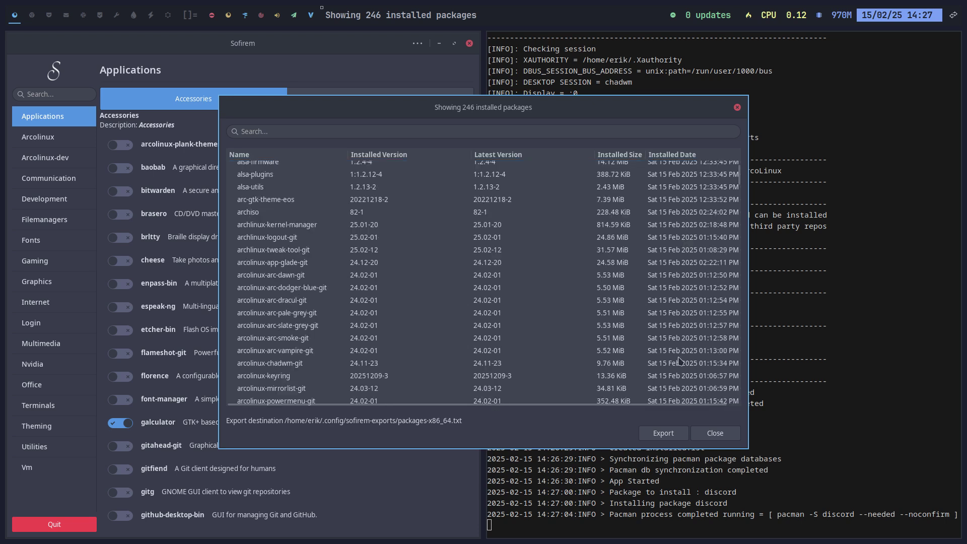
{"action": "left_click", "coordinate": [712, 436]}
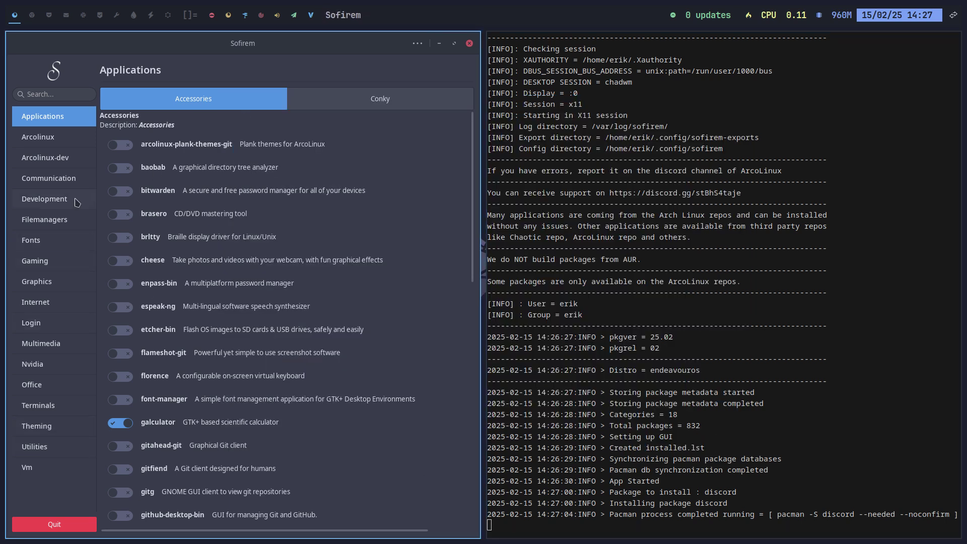
Install nnn from the Filemanagers list, then switch to the empty workspace 2
{"action": "left_click", "coordinate": [41, 223]}
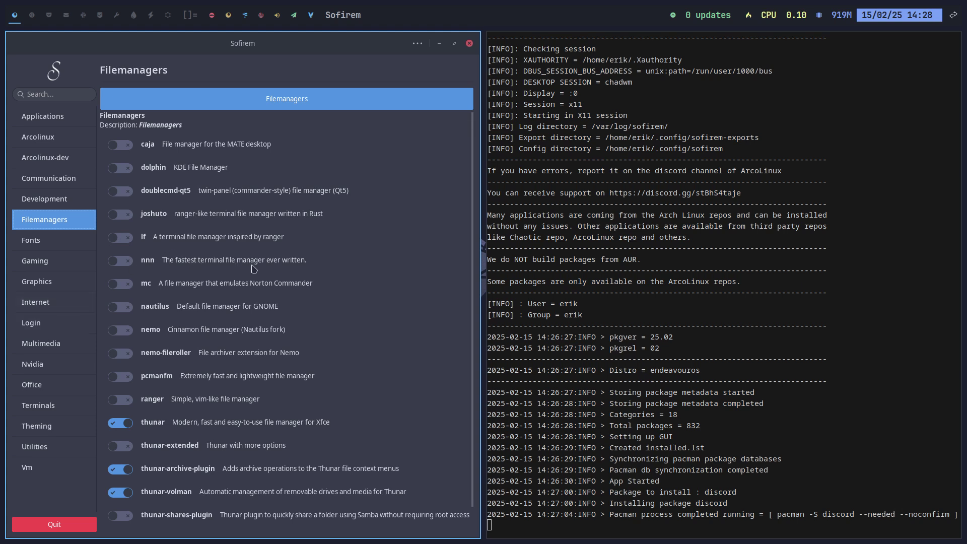
{"action": "left_click", "coordinate": [124, 261]}
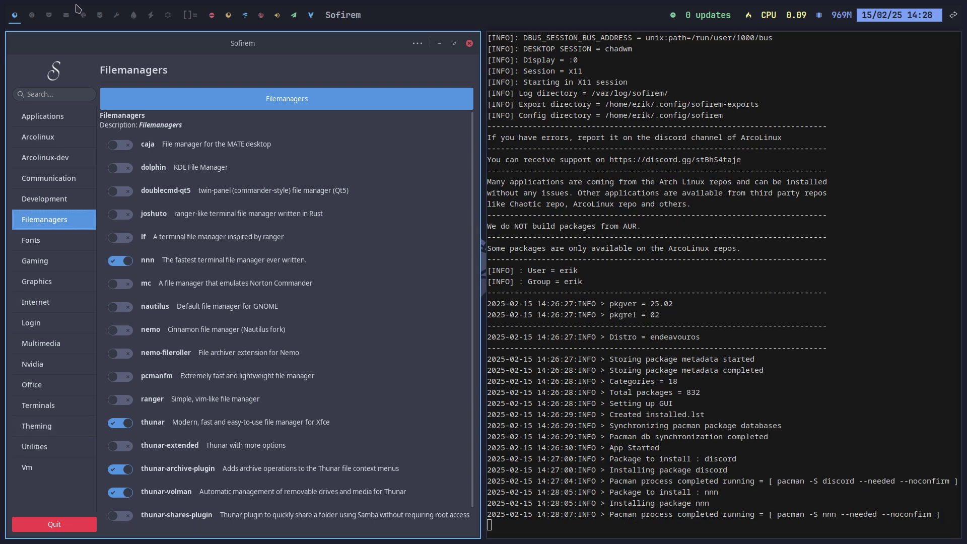
{"action": "left_click", "coordinate": [32, 16]}
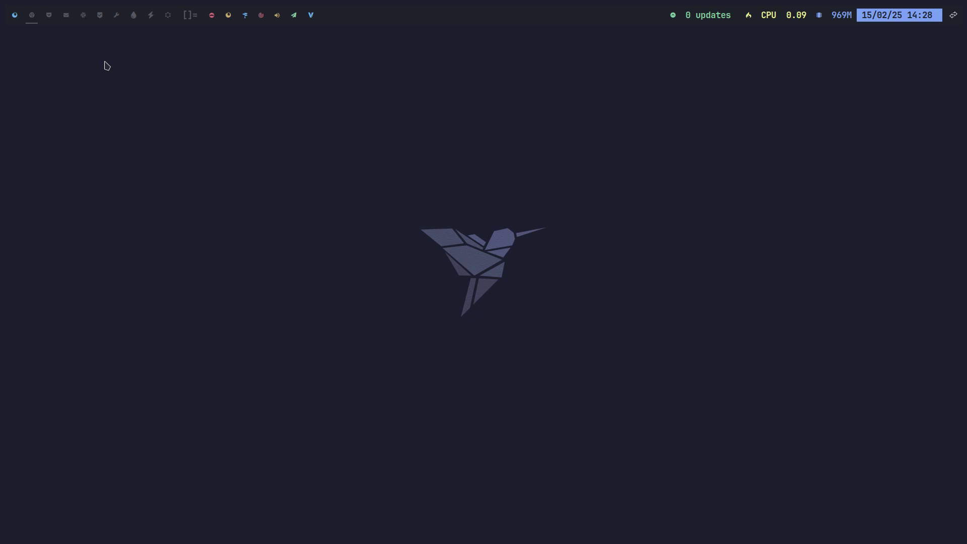
Launch nnn in a new terminal and browse the Desktop and home folders
{"action": "key", "text": "super+Return"}
{"action": "type", "text": "nnn"}
{"action": "key", "text": "Return"}
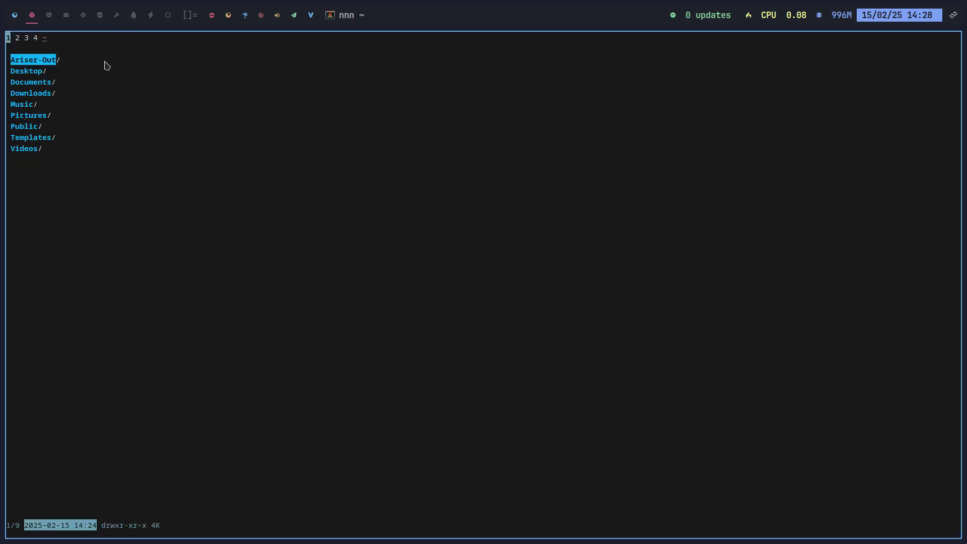
{"action": "key", "text": "Down"}
{"action": "key", "text": "Right"}
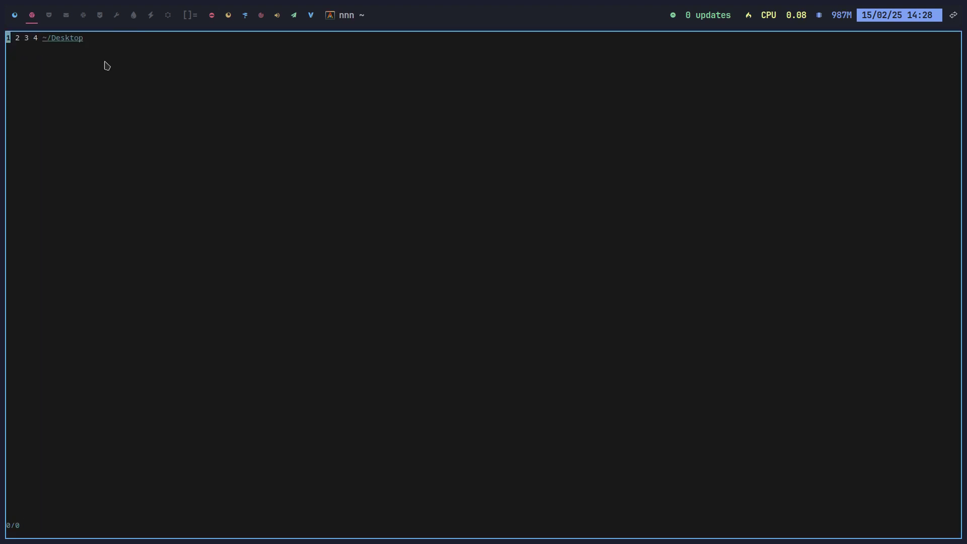
{"action": "key", "text": "Left"}
{"action": "key", "text": "Down"}
{"action": "key", "text": "Up"}
{"action": "key", "text": "Up"}
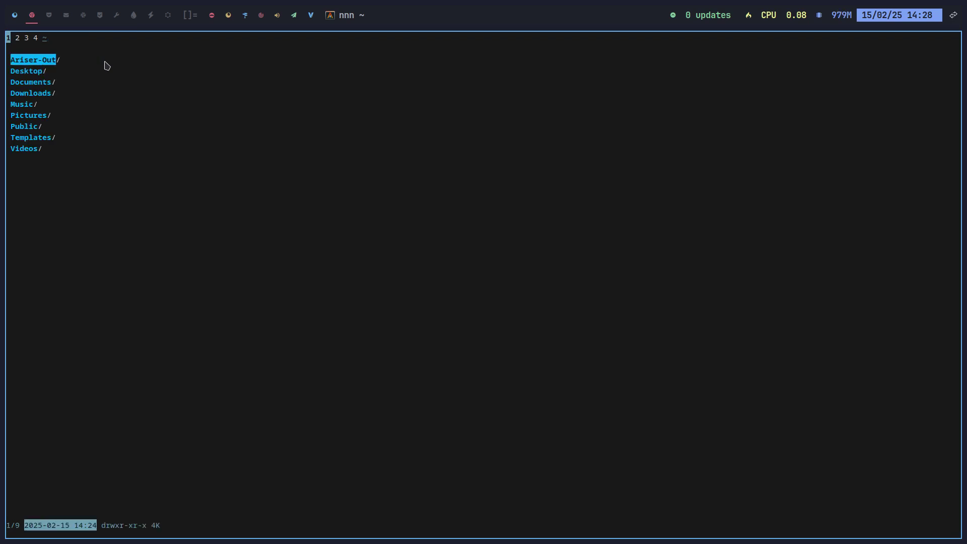
{"action": "key", "text": "Down"}
Go to the root, open /etc, view pacman.conf in Mousepad, then close it
{"action": "key", "text": "Down"}
{"action": "key", "text": "Down"}
{"action": "key", "text": "Down"}
{"action": "key", "text": "Down"}
{"action": "key", "text": "Down"}
{"action": "key", "text": "Down"}
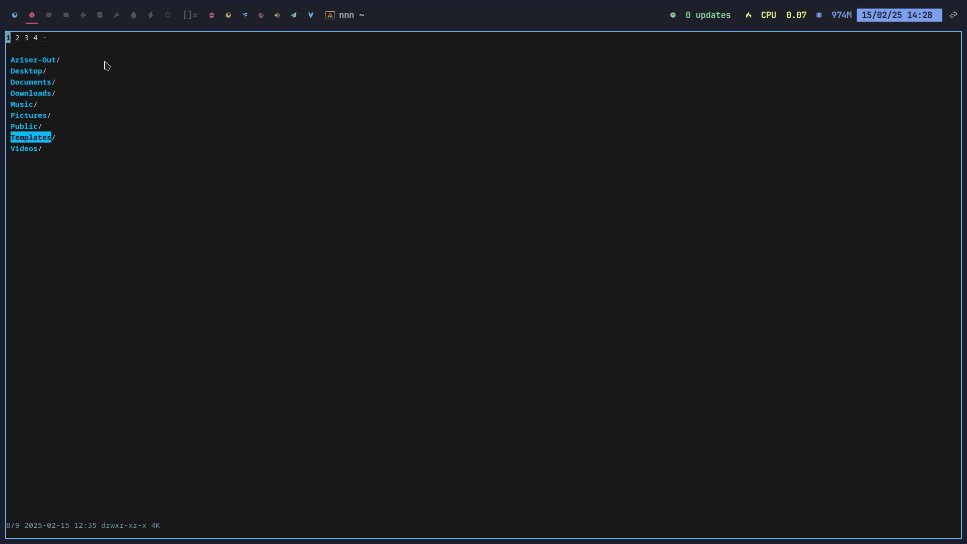
{"action": "key", "text": "Left"}
{"action": "key", "text": "Left"}
{"action": "key", "text": "Down"}
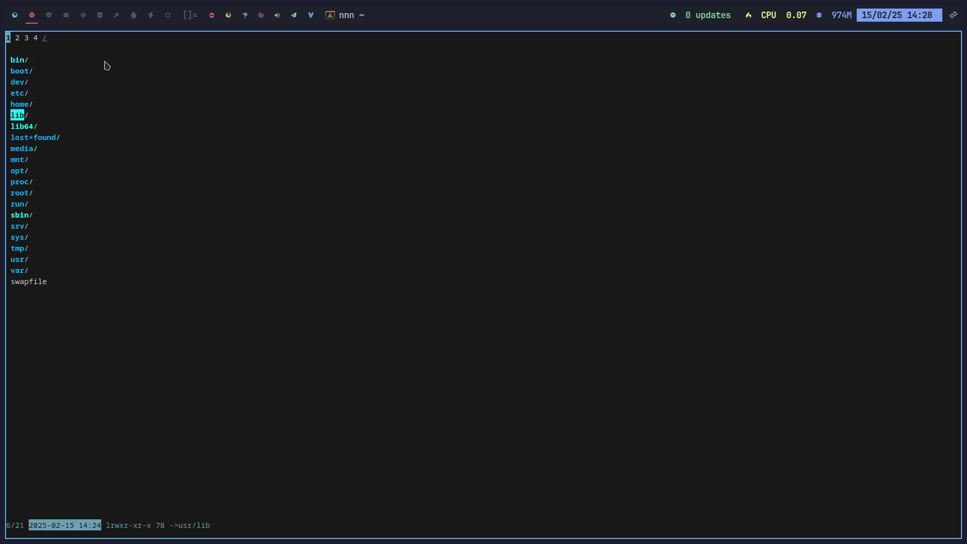
{"action": "key", "text": "Up"}
{"action": "key", "text": "Up"}
{"action": "key", "text": "Right"}
{"action": "key", "text": "Down"}
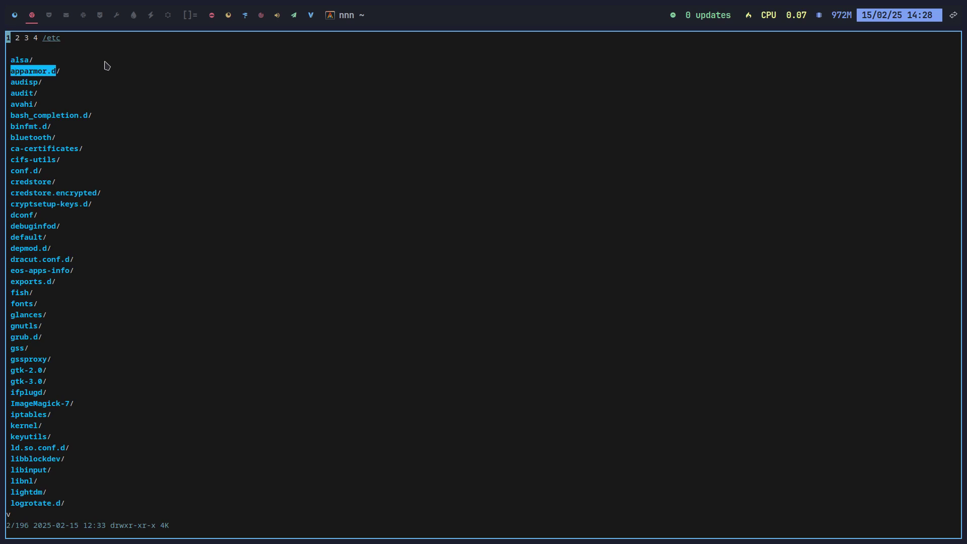
{"action": "key", "text": "a"}
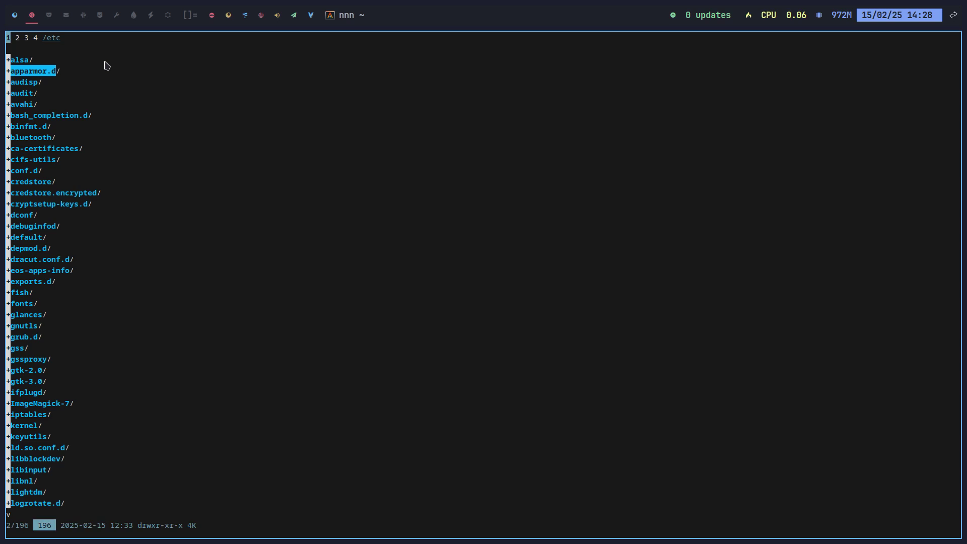
{"action": "key", "text": "Down"}
{"action": "key", "text": "Down"}
{"action": "key", "text": "Down"}
{"action": "key", "text": "Down"}
{"action": "scroll", "coordinate": [107, 65], "scroll_direction": "down", "scroll_amount": 15}
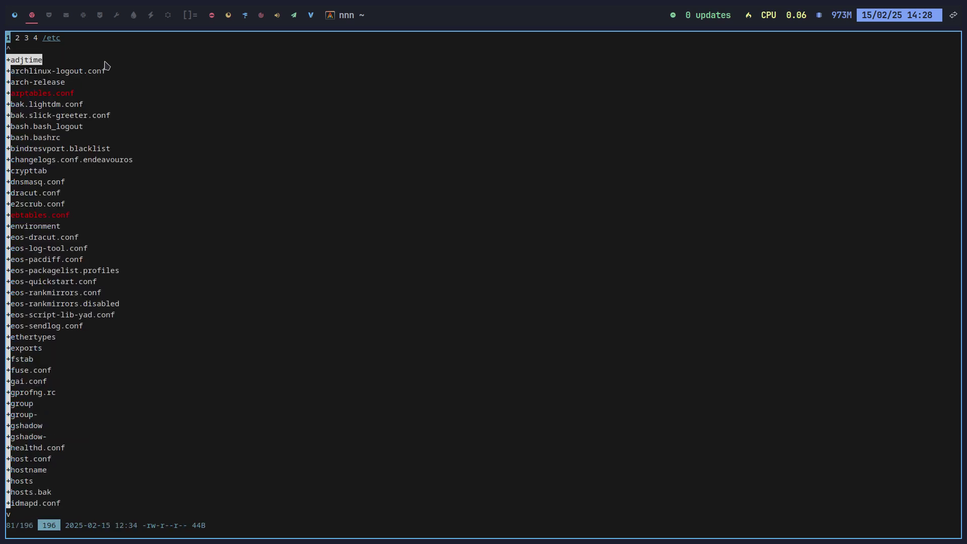
{"action": "scroll", "coordinate": [107, 65], "scroll_direction": "down", "scroll_amount": 13}
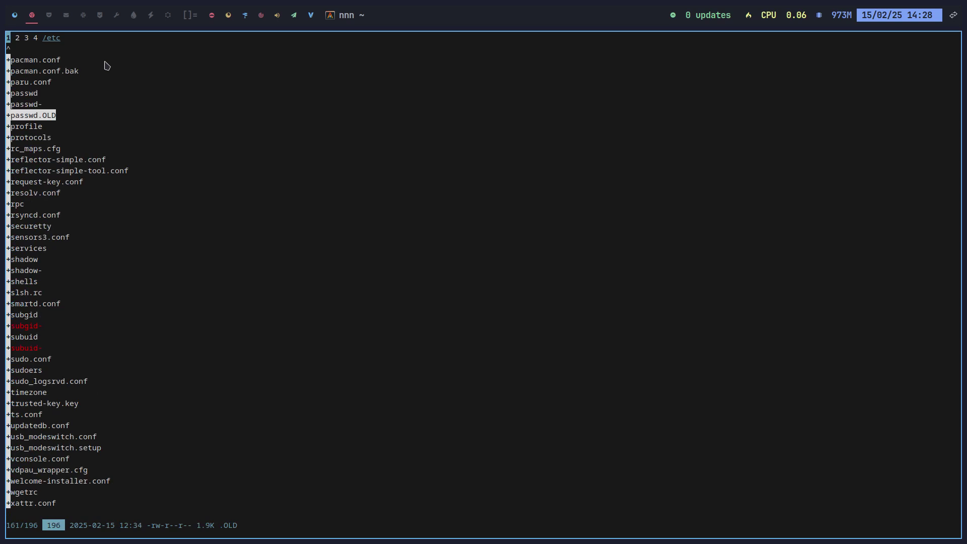
{"action": "scroll", "coordinate": [107, 66], "scroll_direction": "up", "scroll_amount": 5}
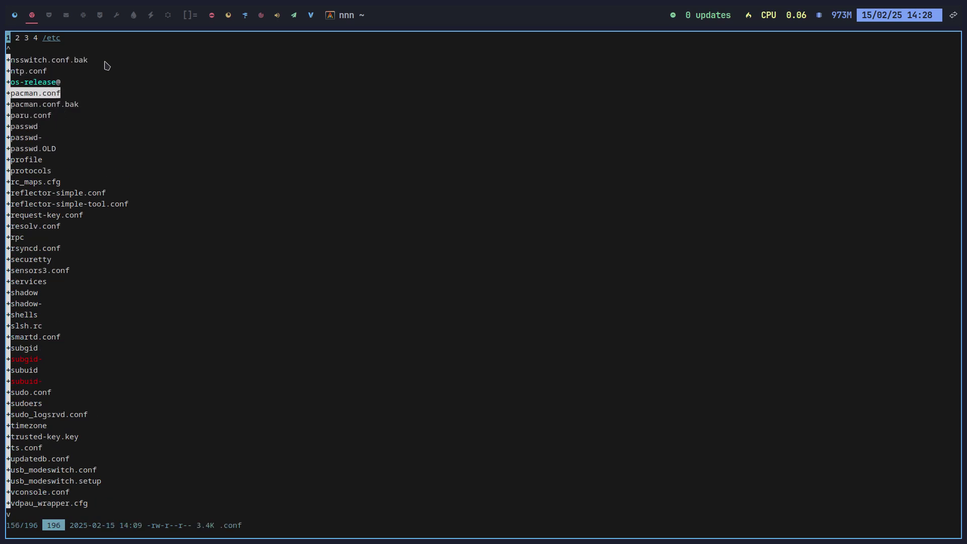
{"action": "key", "text": "Return"}
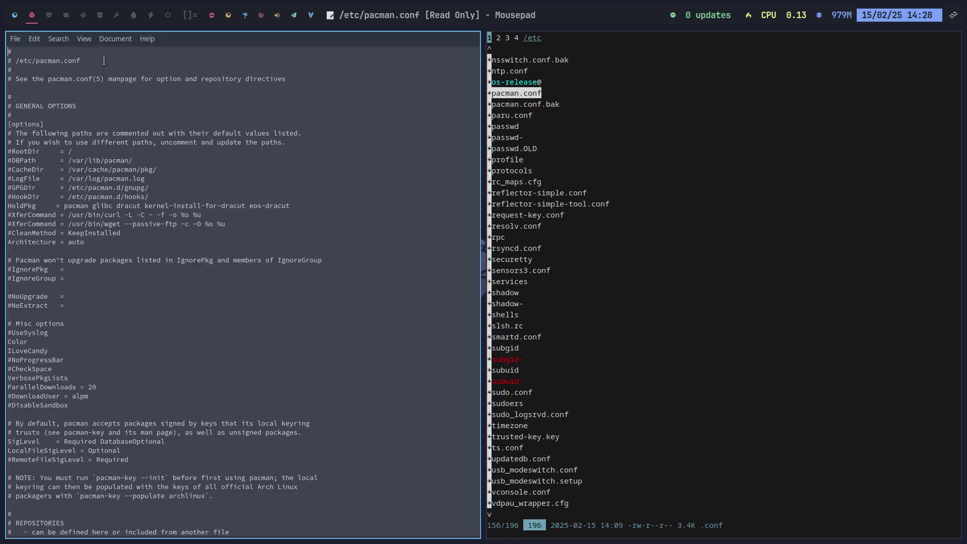
{"action": "key", "text": "super+q"}
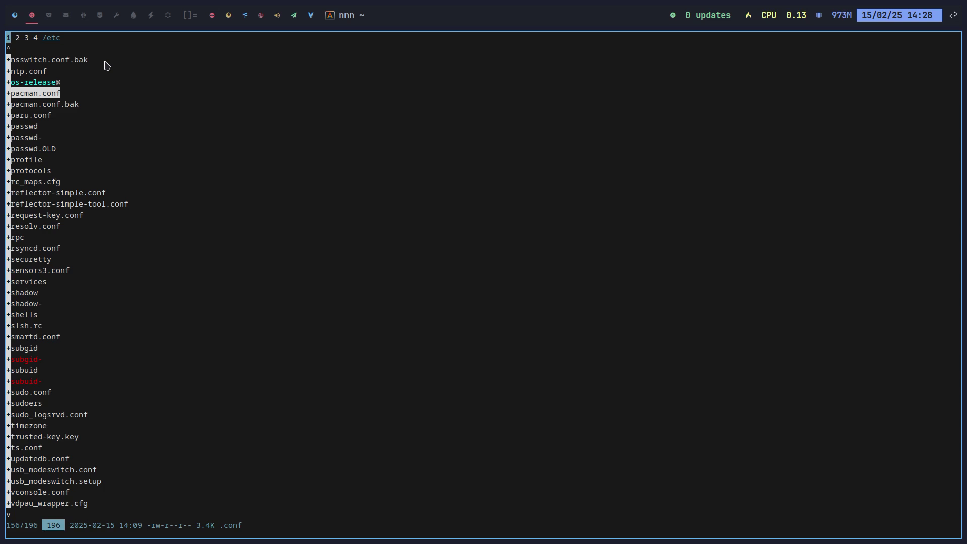
Close nnn's terminal, return to workspace 1 and quit Sofirem
{"action": "key", "text": "super+q"}
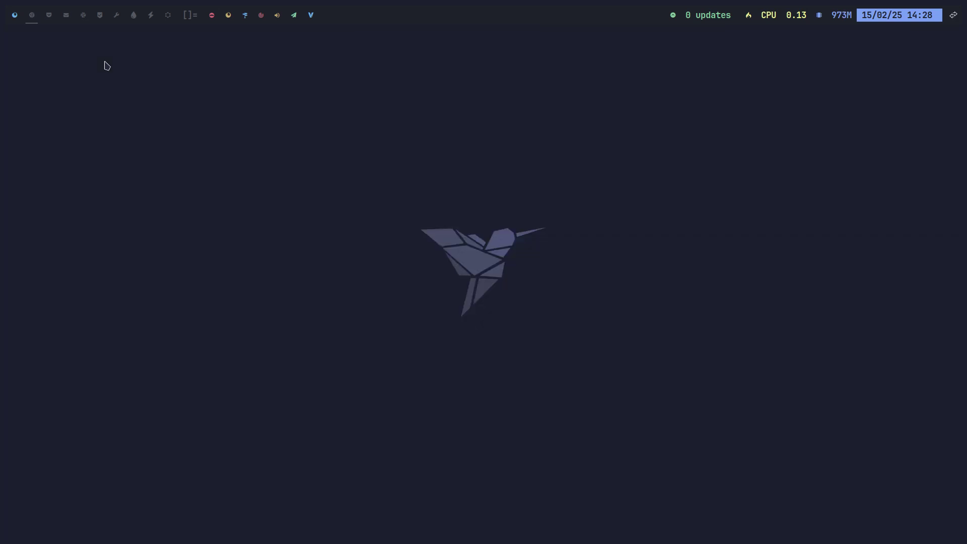
{"action": "left_click", "coordinate": [15, 16]}
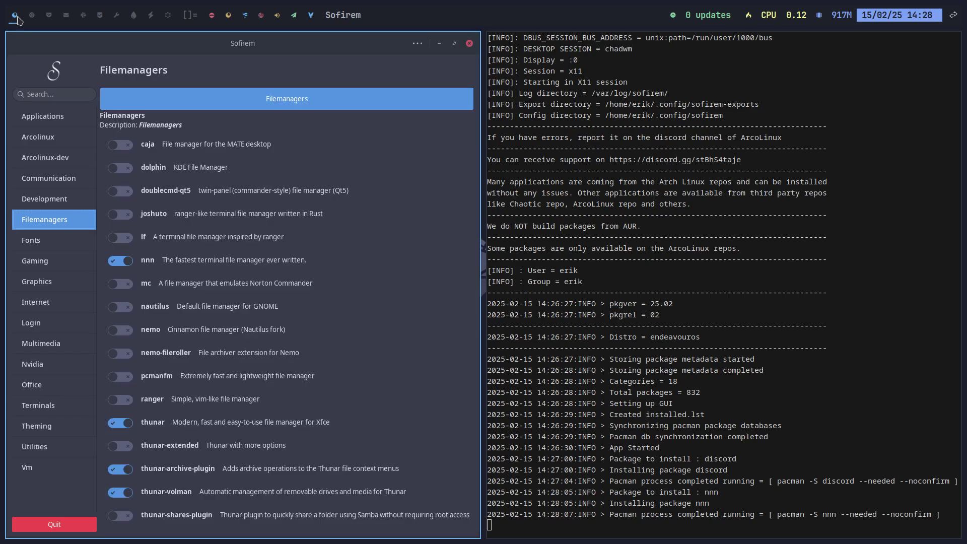
{"action": "left_click", "coordinate": [59, 526]}
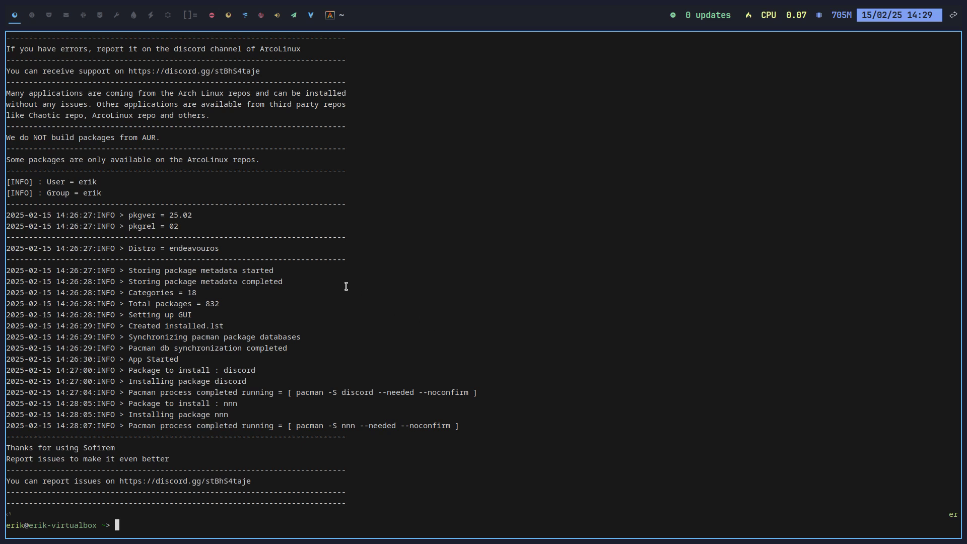
Install arcolinux-variety-git with sudo pacman -S in a fresh terminal, confirming the installation
{"action": "key", "text": "super+q"}
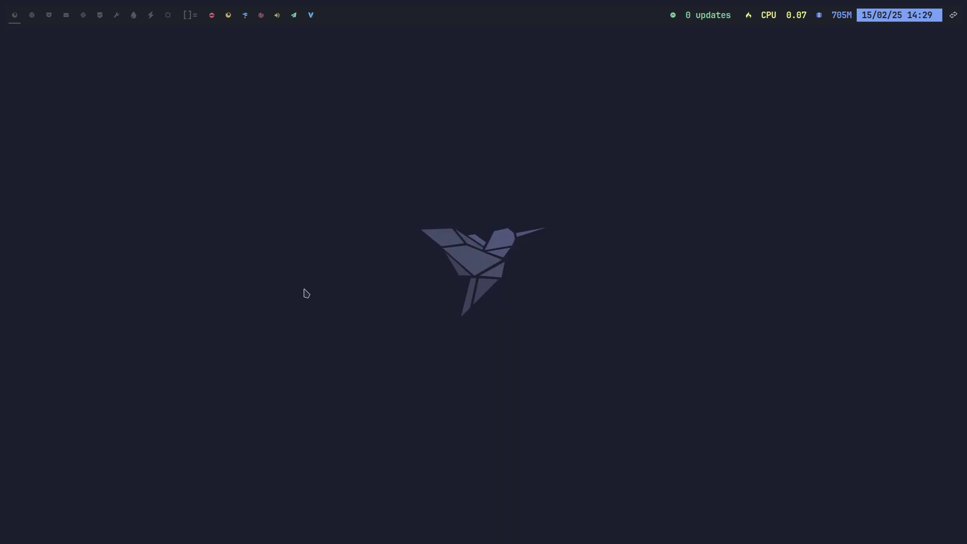
{"action": "key", "text": "super+Return"}
{"action": "type", "text": "arco"}
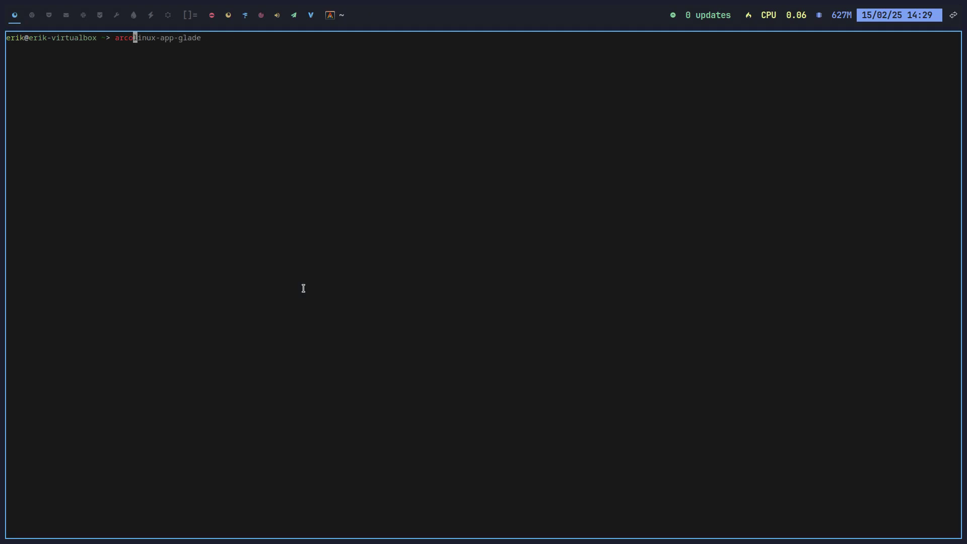
{"action": "type", "text": "lin"}
{"action": "key", "text": "BackSpace"}
{"action": "key", "text": "BackSpace"}
{"action": "key", "text": "BackSpace"}
{"action": "key", "text": "BackSpace"}
{"action": "key", "text": "BackSpace"}
{"action": "key", "text": "BackSpace"}
{"action": "key", "text": "BackSpace"}
{"action": "type", "text": "sudo pacman "}
{"action": "type", "text": "-Syu"}
{"action": "key", "text": "BackSpace"}
{"action": "key", "text": "BackSpace"}
{"action": "key", "text": "BackSpace"}
{"action": "key", "text": "BackSpace"}
{"action": "type", "text": "-S ar"}
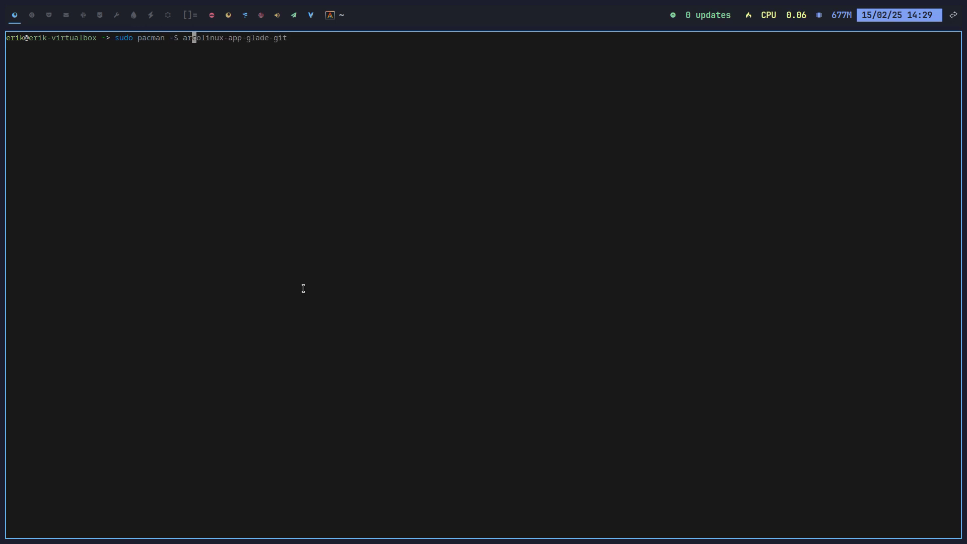
{"action": "type", "text": "colinux-variet"}
{"action": "key", "text": "Tab"}
{"action": "type", "text": "-git"}
{"action": "key", "text": "Return"}
{"action": "key", "text": "Return"}
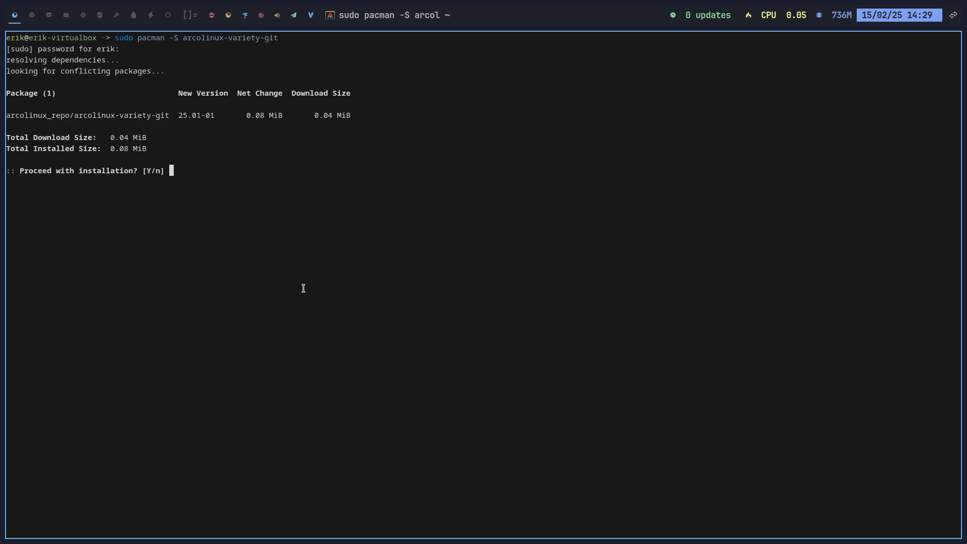
{"action": "key", "text": "Return"}
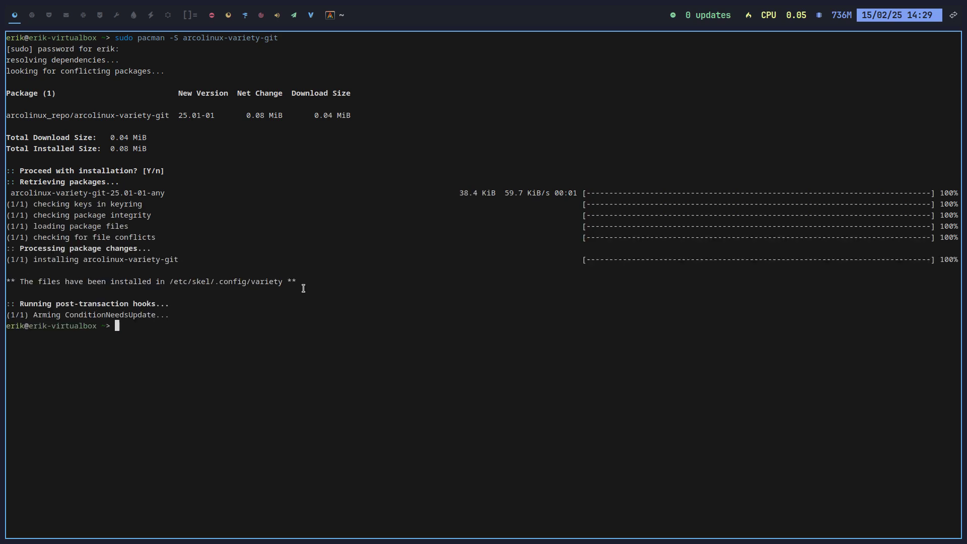
In Thunar, go to /etc/skel/.config and take the variety folder
{"action": "key", "text": "super+q"}
{"action": "key", "text": "super+shift+Return"}
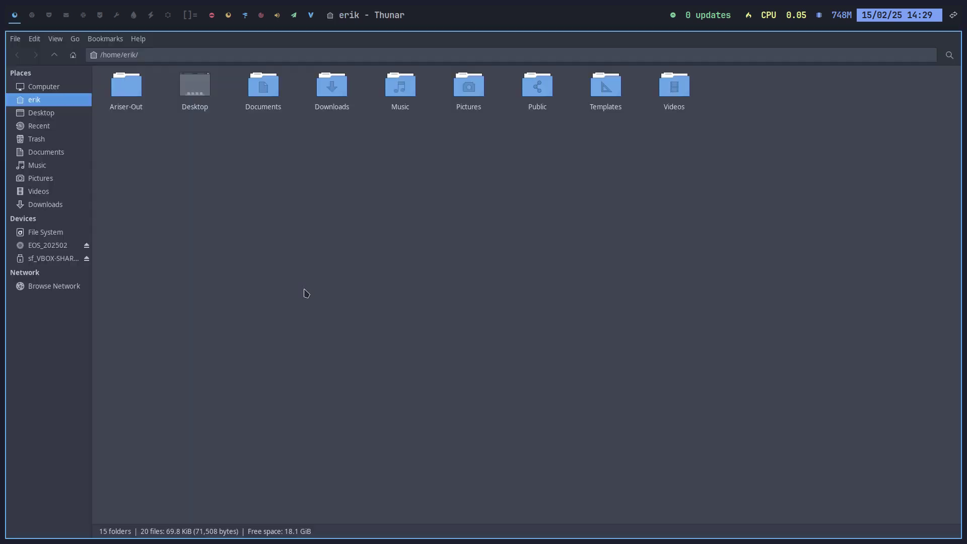
{"action": "left_click", "coordinate": [43, 232]}
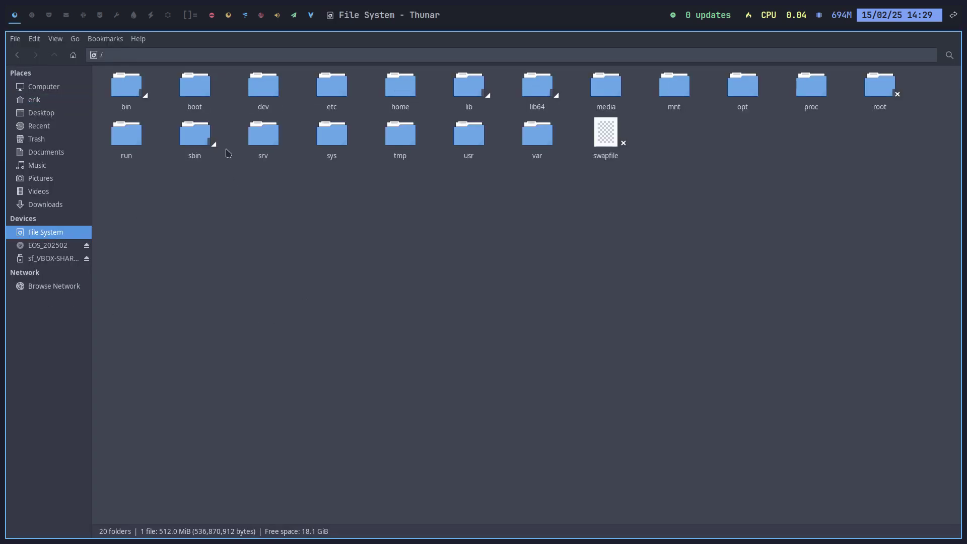
{"action": "left_click", "coordinate": [336, 81]}
{"action": "double_click", "coordinate": [336, 81]}
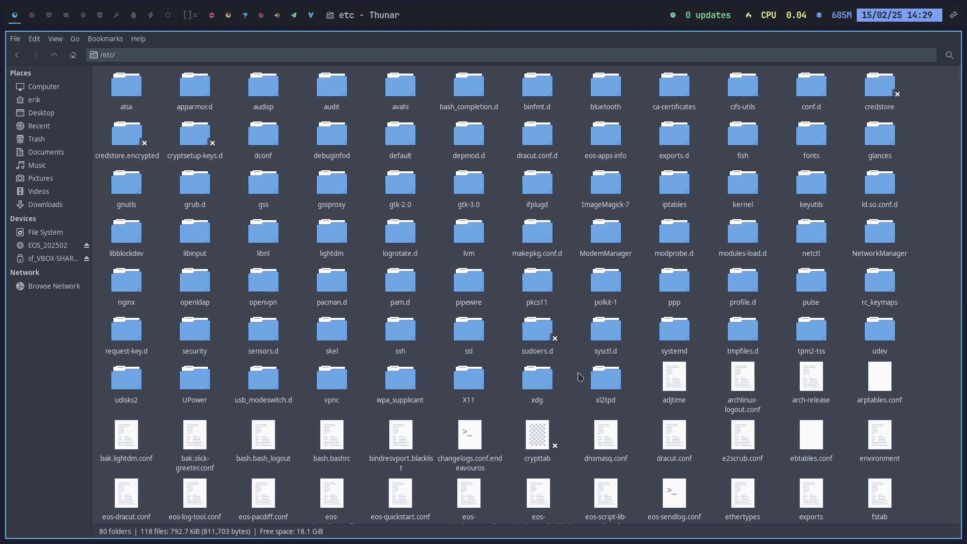
{"action": "type", "text": "s"}
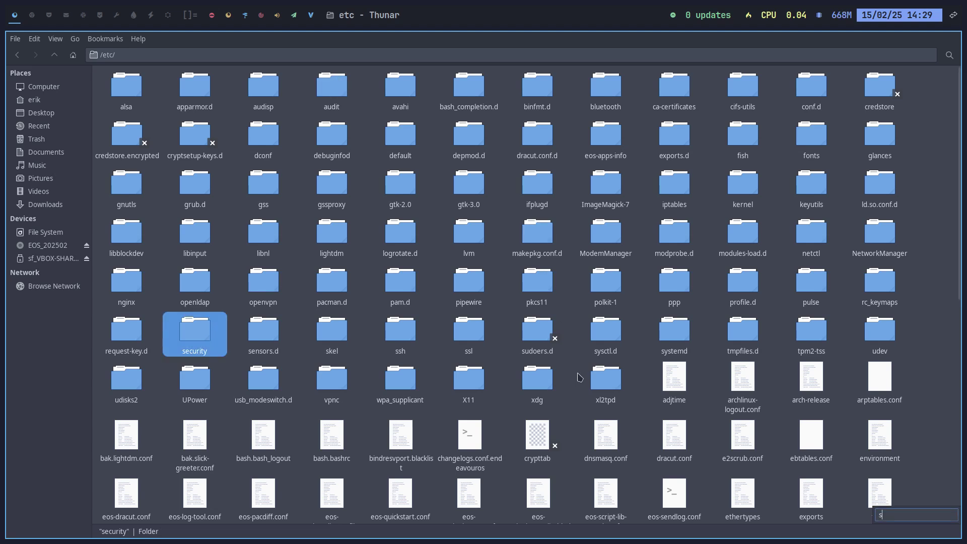
{"action": "type", "text": "k"}
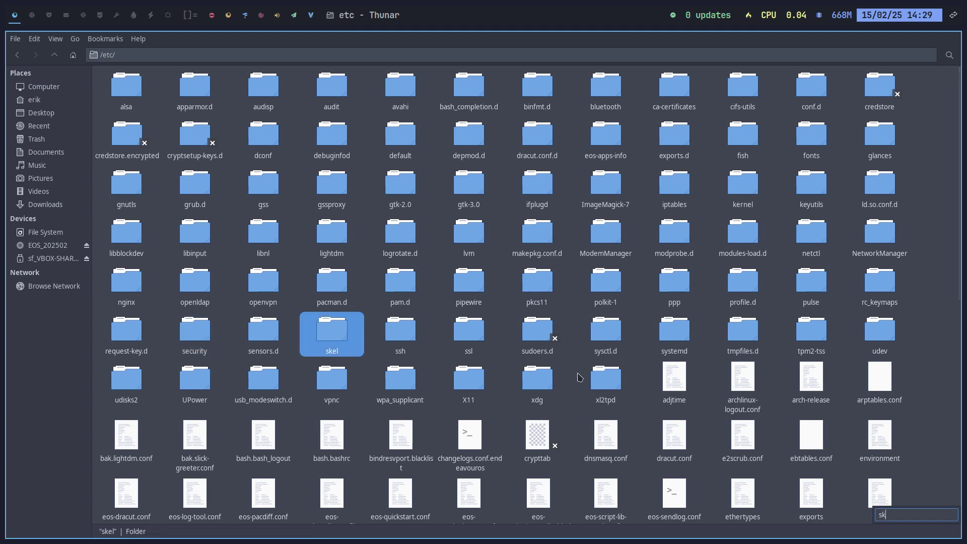
{"action": "key", "text": "Return"}
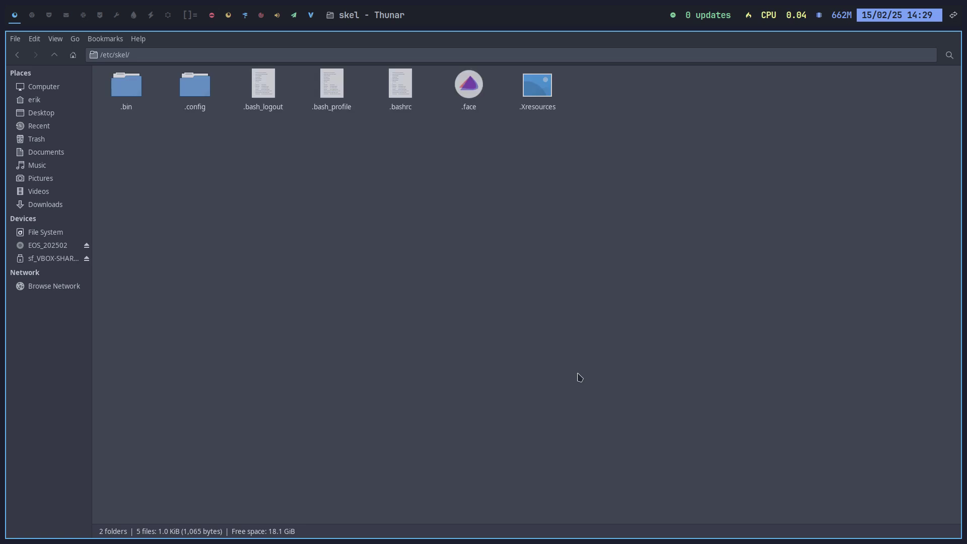
{"action": "double_click", "coordinate": [202, 92]}
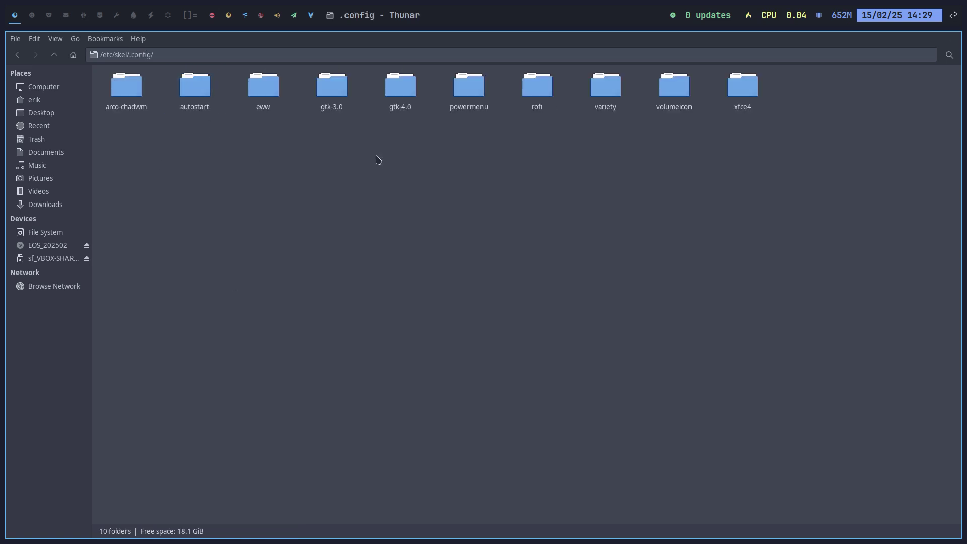
{"action": "left_click", "coordinate": [605, 88]}
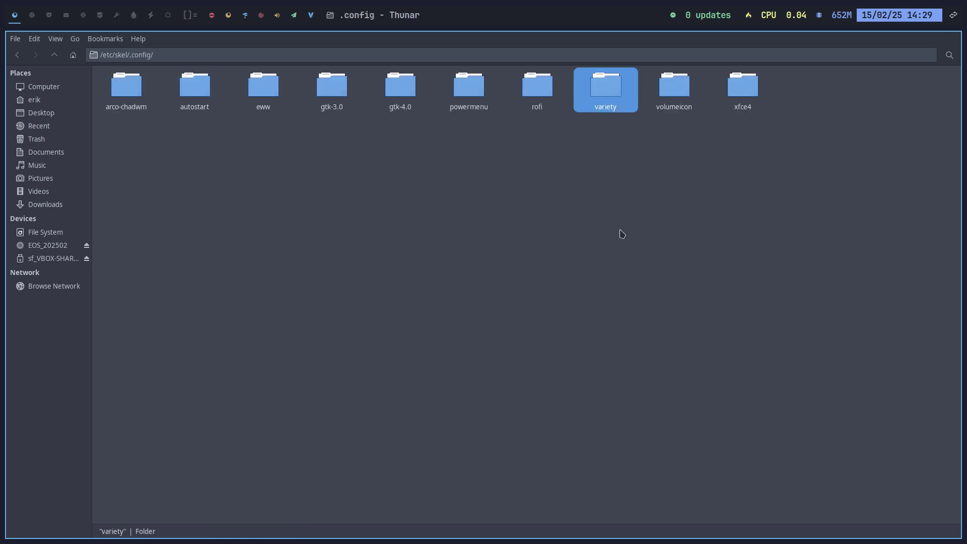
Paste variety into ~/.config, replacing all existing files
{"action": "left_click", "coordinate": [16, 102]}
{"action": "double_click", "coordinate": [196, 86]}
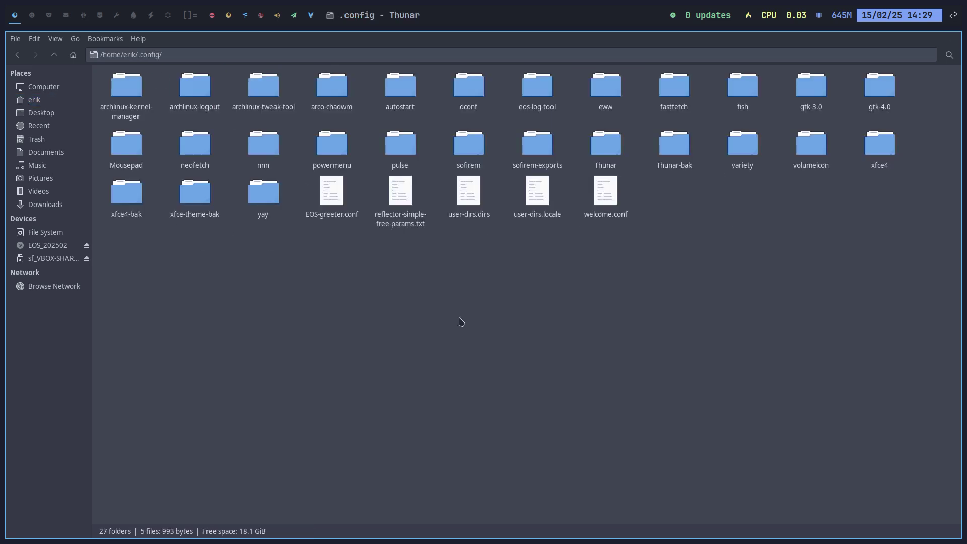
{"action": "key", "text": "ctrl+v"}
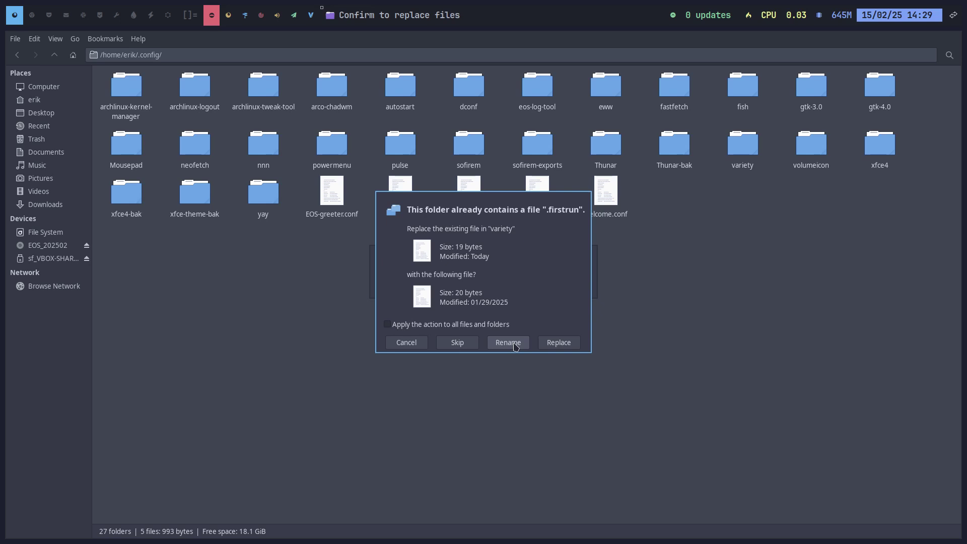
{"action": "left_click", "coordinate": [558, 343]}
{"action": "left_click", "coordinate": [567, 347]}
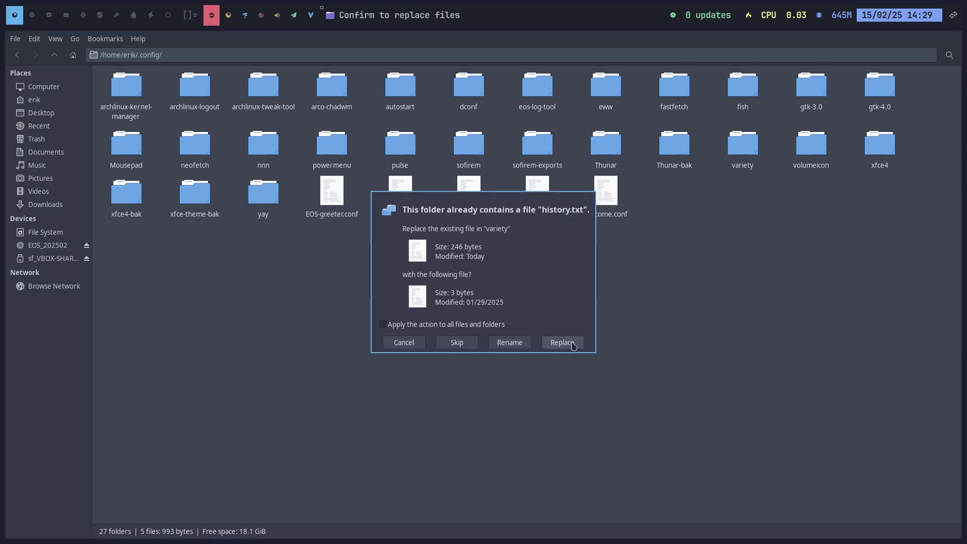
{"action": "left_click", "coordinate": [566, 346]}
{"action": "left_click", "coordinate": [486, 325]}
{"action": "left_click", "coordinate": [559, 343]}
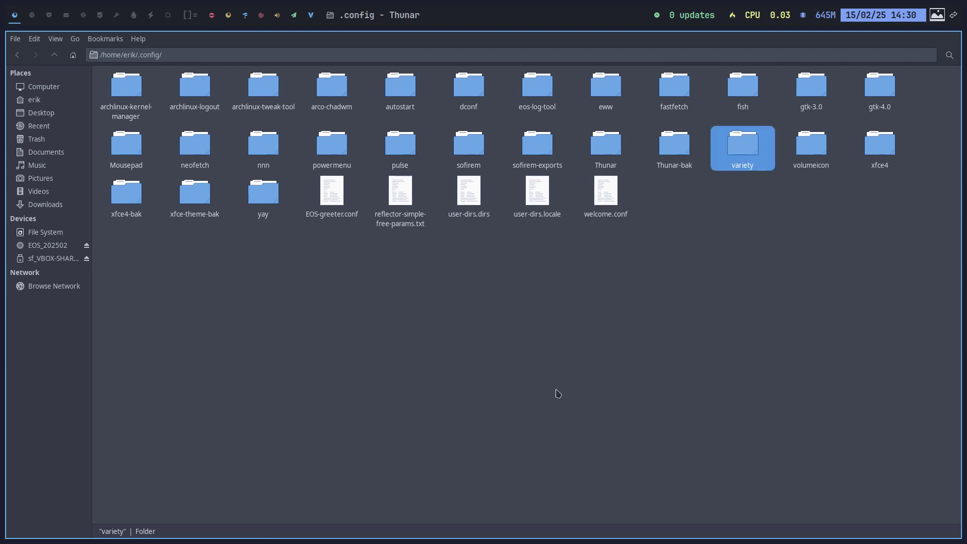
Close Thunar and cycle through three new wallpapers with Super+W
{"action": "key", "text": "super+q"}
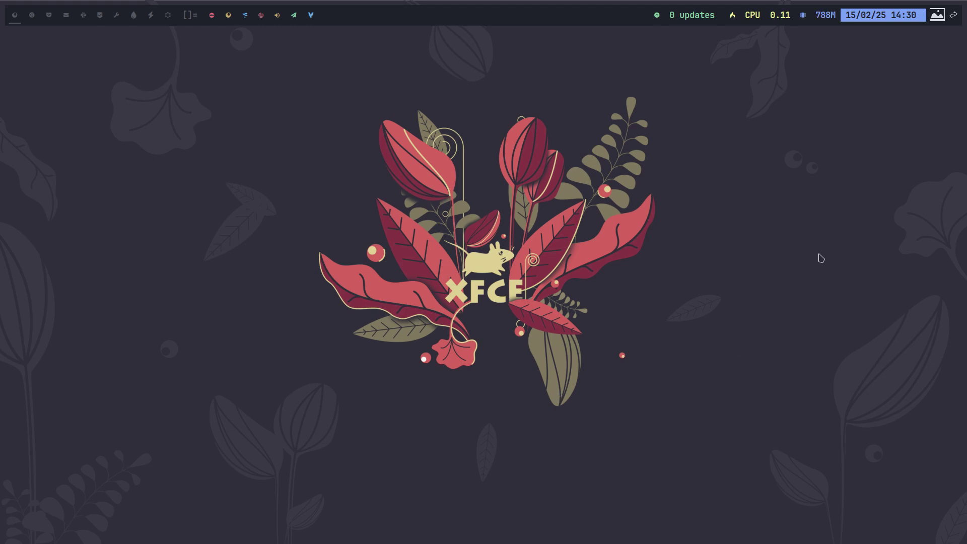
{"action": "key", "text": "super+w"}
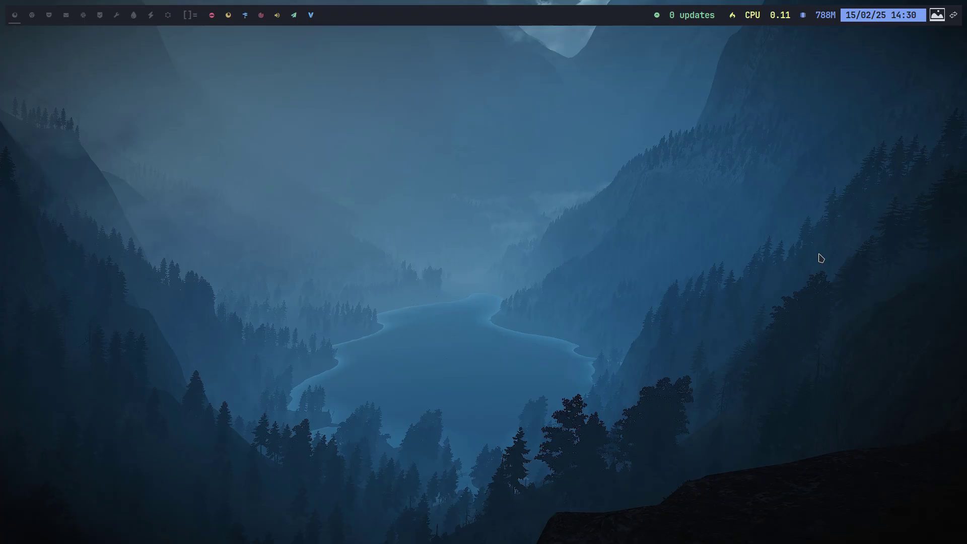
{"action": "key", "text": "super+w"}
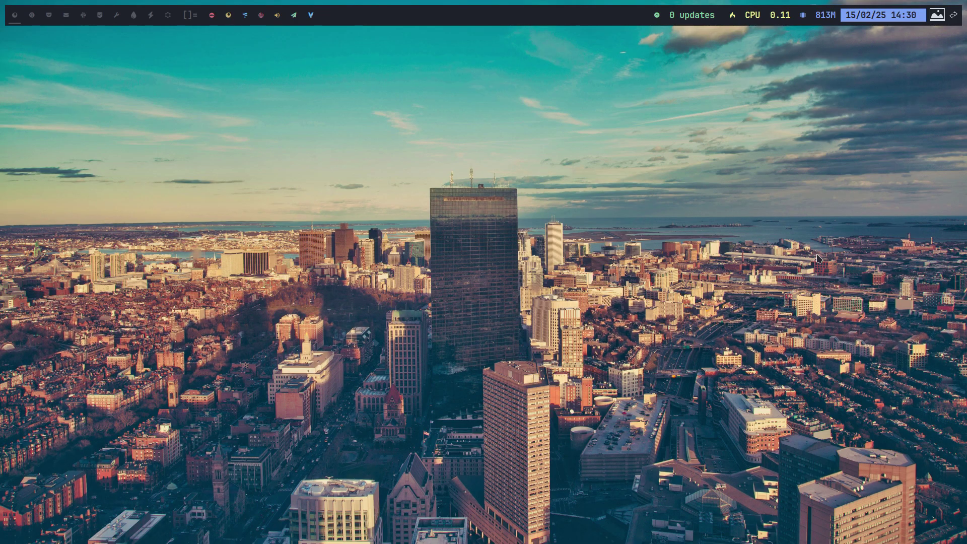
{"action": "key", "text": "super+w"}
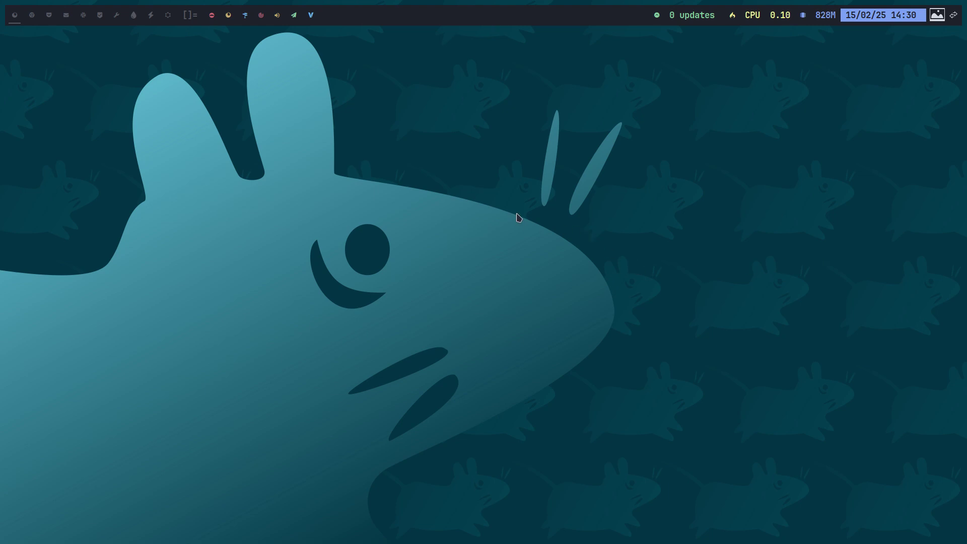
Set the dark koi-fish image as wallpaper from Variety's History
{"action": "left_click", "coordinate": [937, 15]}
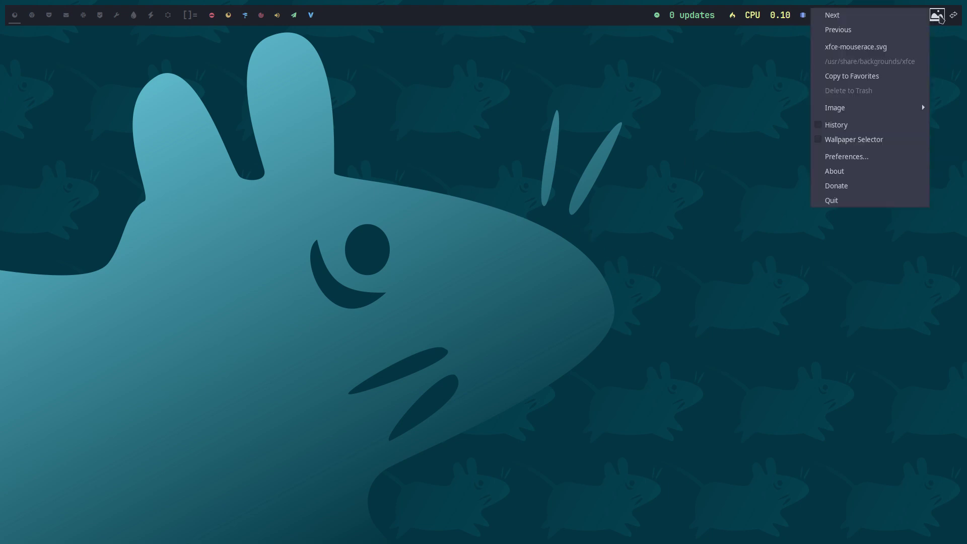
{"action": "left_click", "coordinate": [893, 132]}
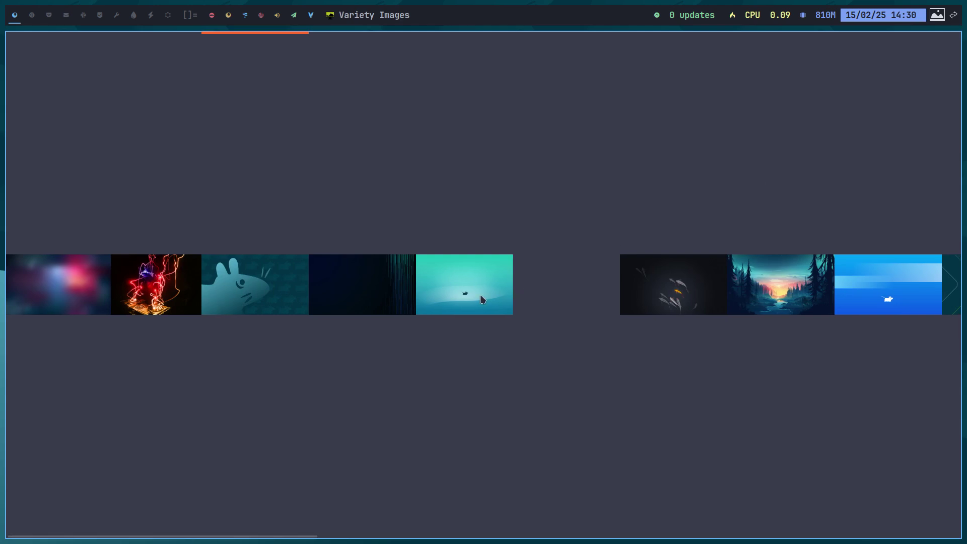
{"action": "left_click", "coordinate": [663, 289]}
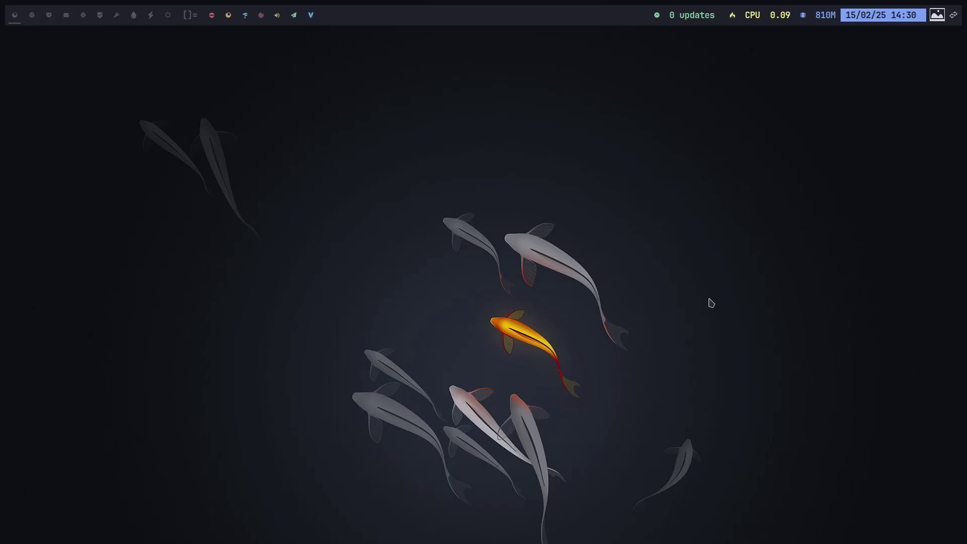
{"action": "left_click", "coordinate": [940, 16]}
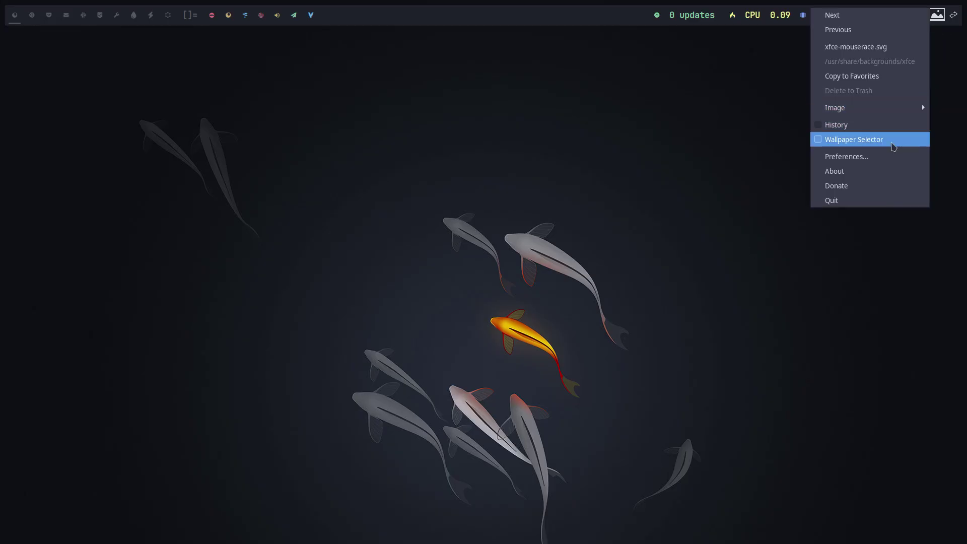
In Variety Preferences, add a Wallhaven.cc source searching the keyword scifi
{"action": "left_click", "coordinate": [879, 161]}
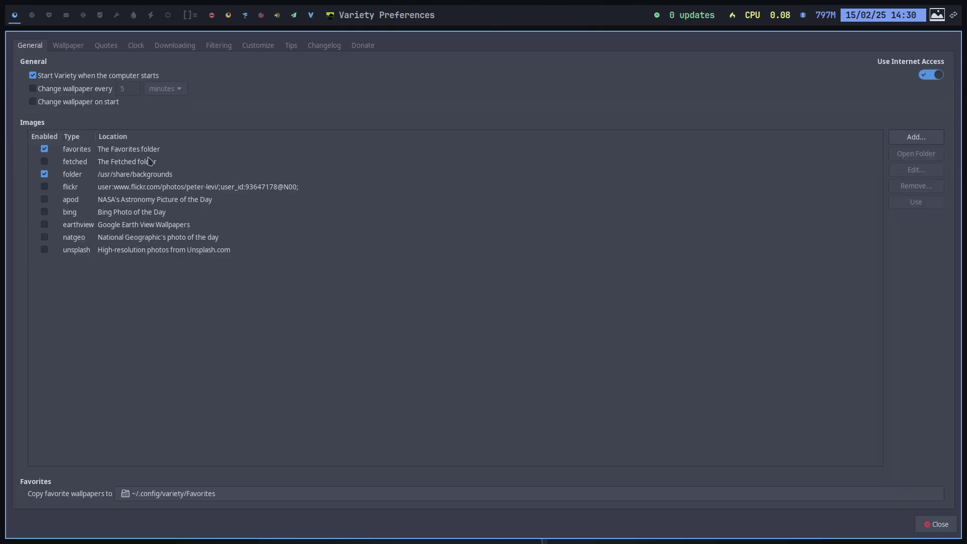
{"action": "left_click", "coordinate": [916, 137]}
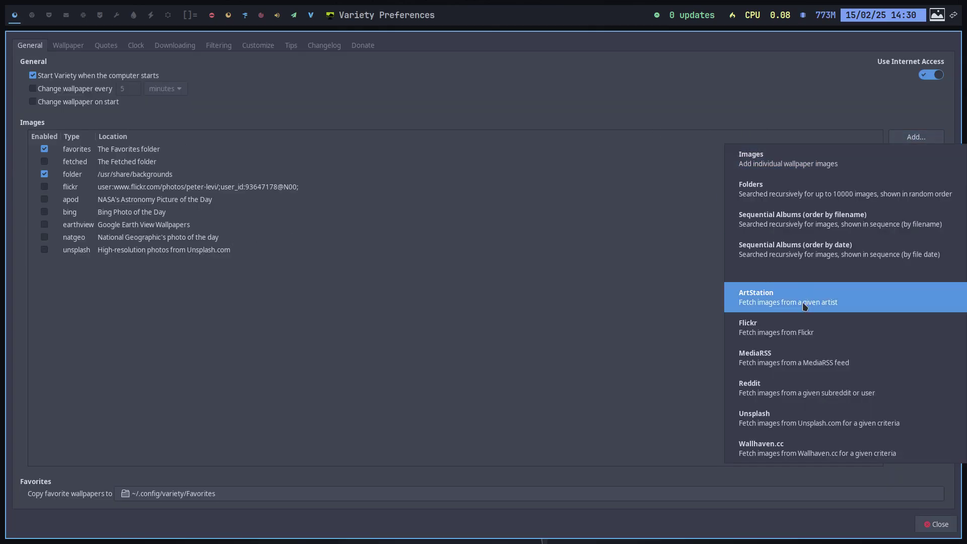
{"action": "left_click", "coordinate": [766, 448]}
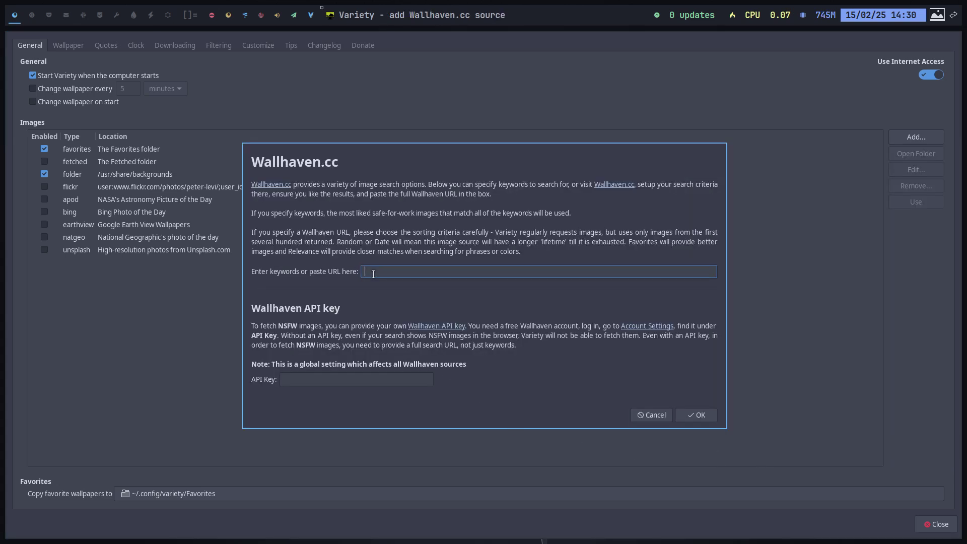
{"action": "type", "text": "scifi"}
{"action": "left_click", "coordinate": [699, 415]}
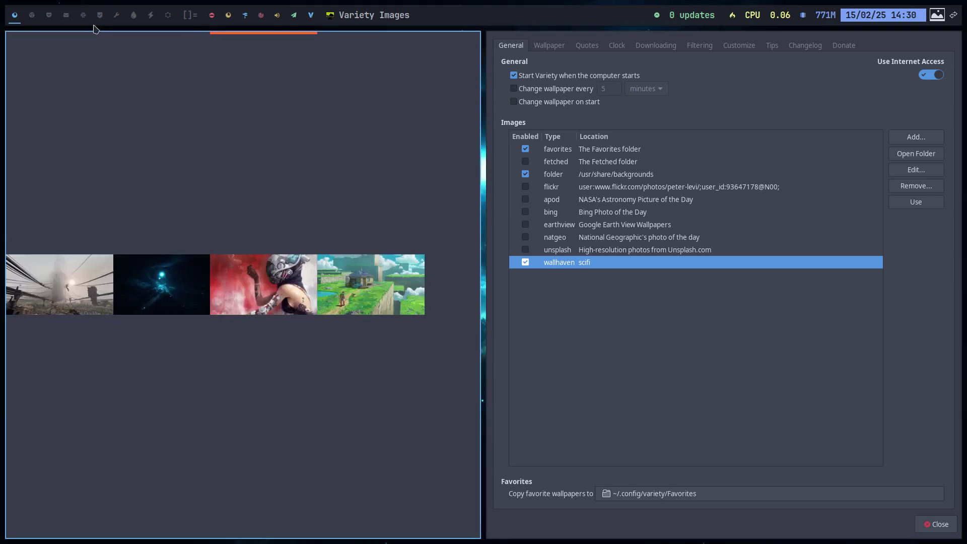
Try the desert painting, then the Dune artwork as wallpaper, checking each on other workspaces
{"action": "left_click", "coordinate": [34, 16]}
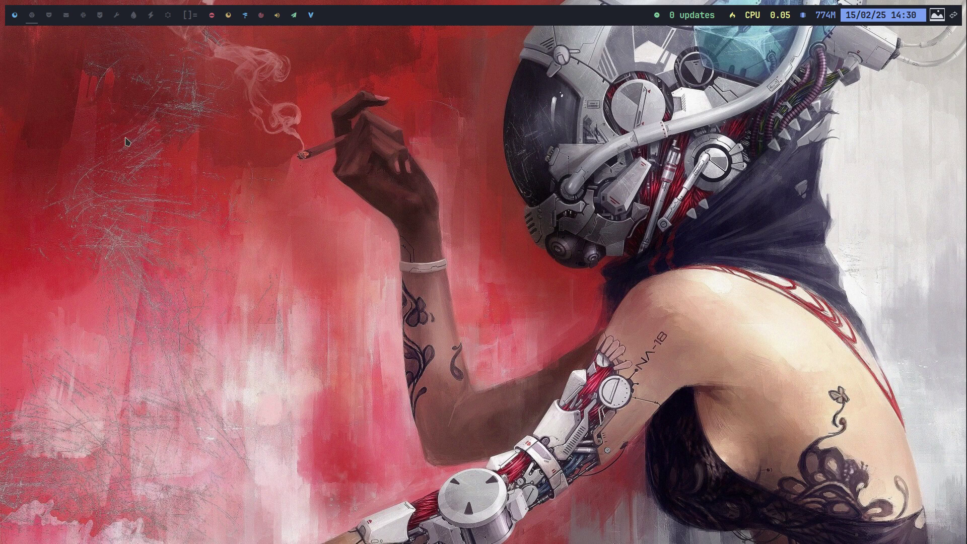
{"action": "left_click", "coordinate": [14, 17]}
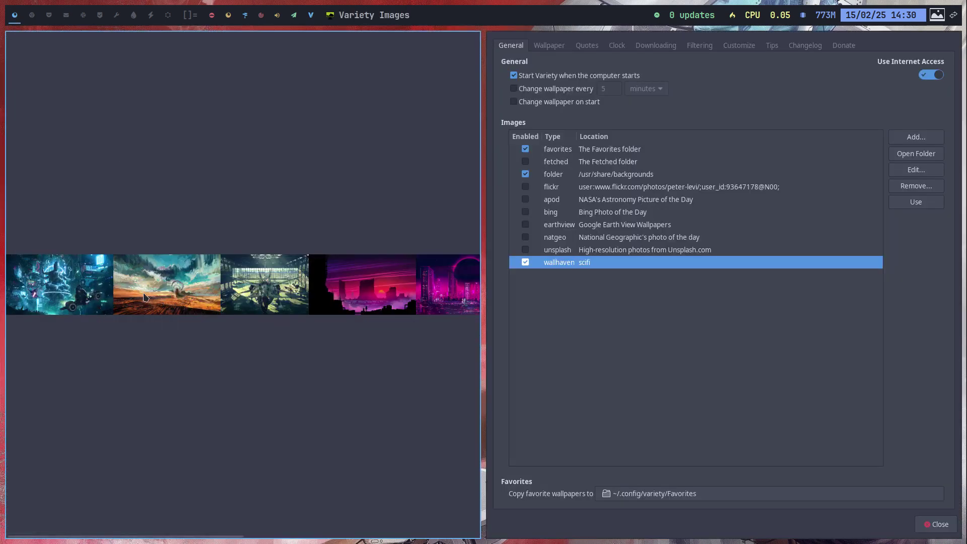
{"action": "left_click", "coordinate": [262, 313]}
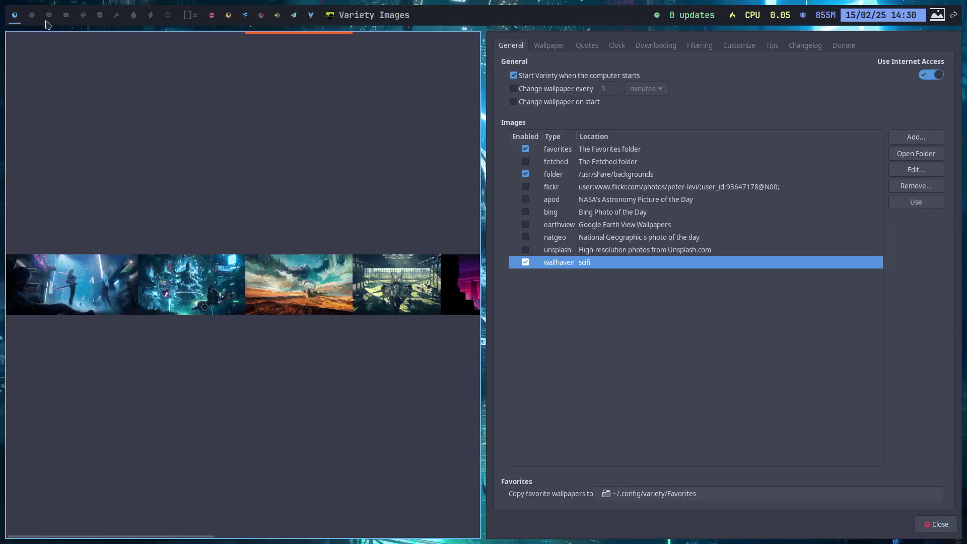
{"action": "left_click", "coordinate": [31, 15]}
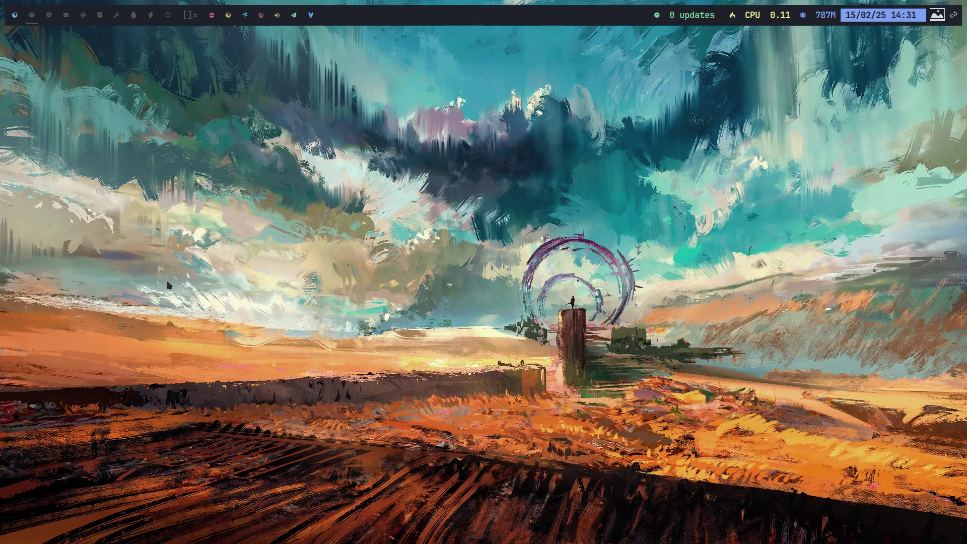
{"action": "left_click", "coordinate": [17, 15]}
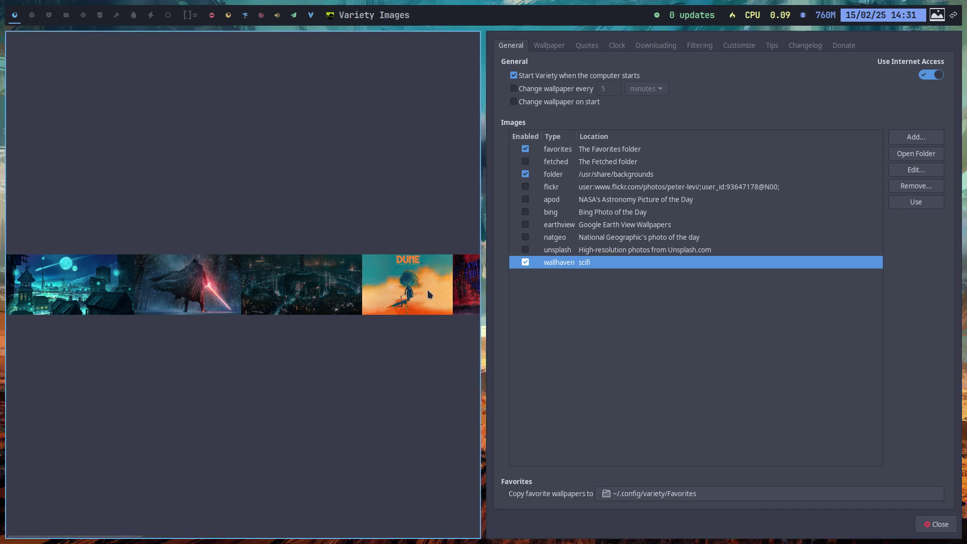
{"action": "left_click", "coordinate": [430, 295]}
{"action": "left_click", "coordinate": [60, 22]}
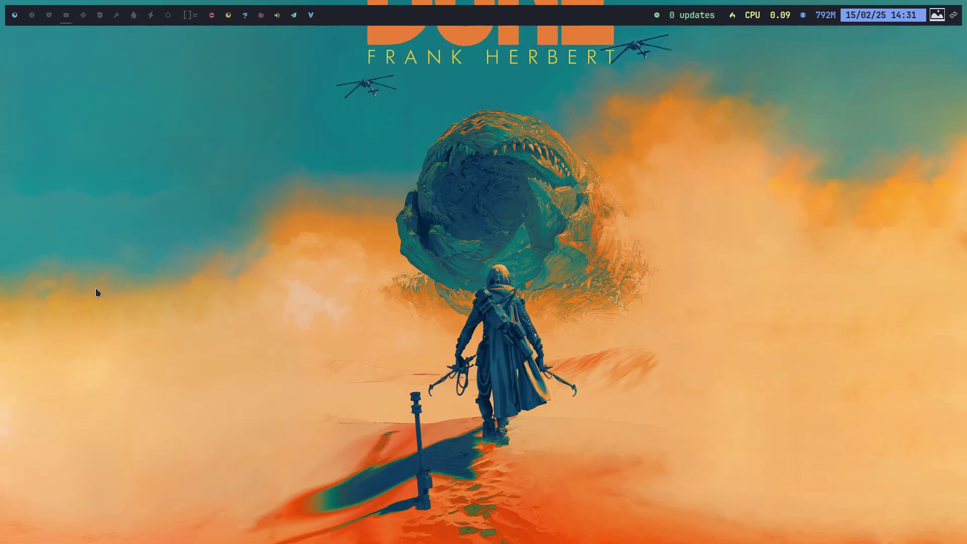